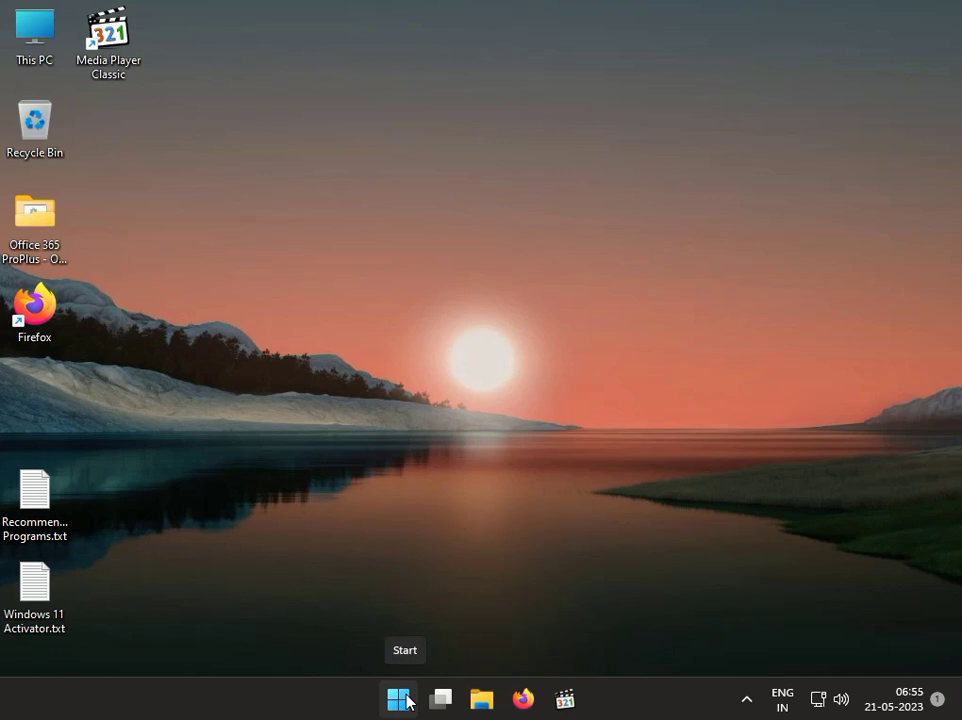
Open Device Manager and uninstall the Intel(R) PRO/1000 MT Desktop Adapter under the network adapters
right_click(402, 699)
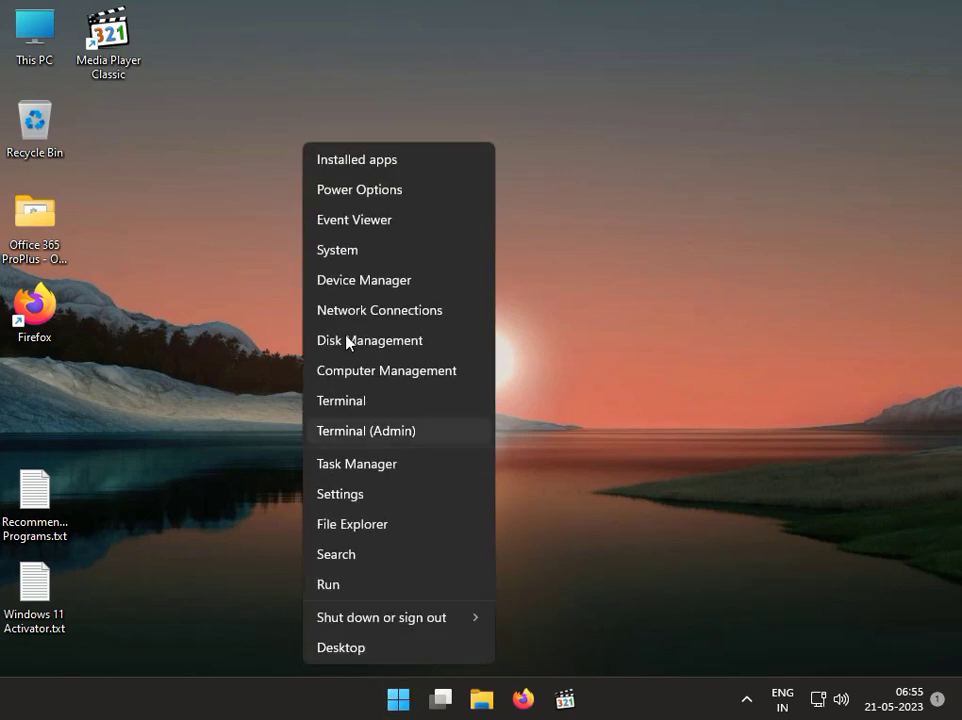
left_click(383, 289)
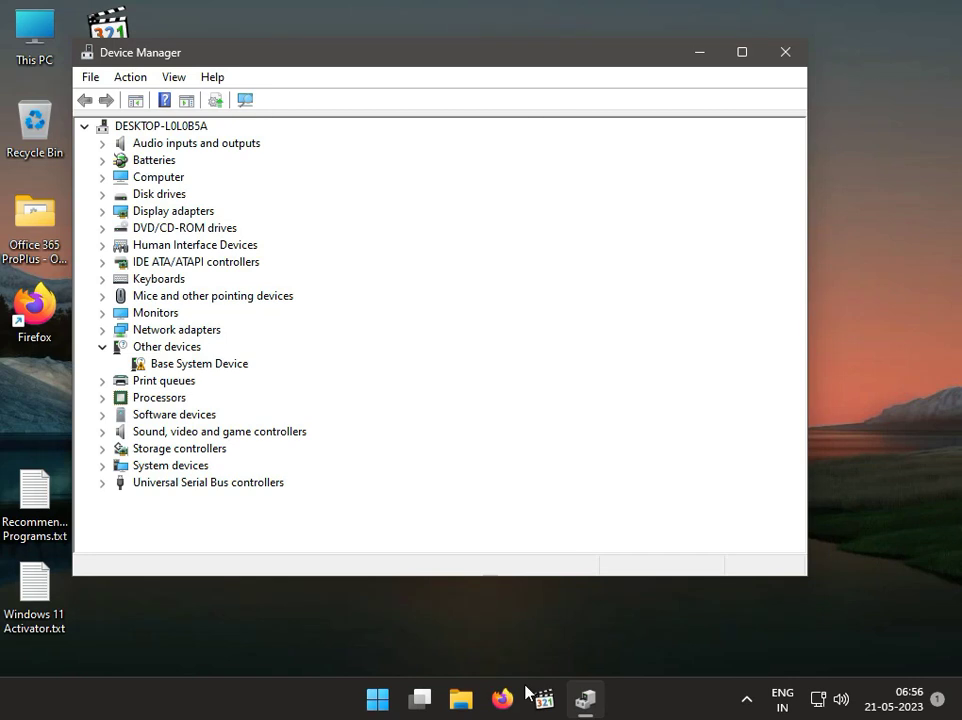
left_click(102, 331)
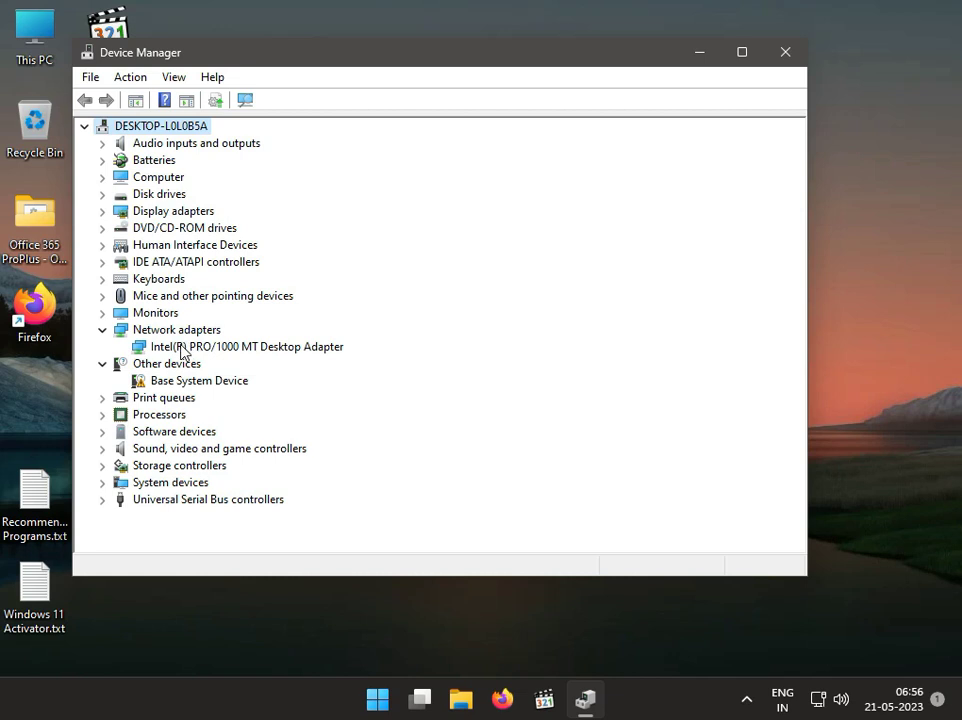
right_click(231, 352)
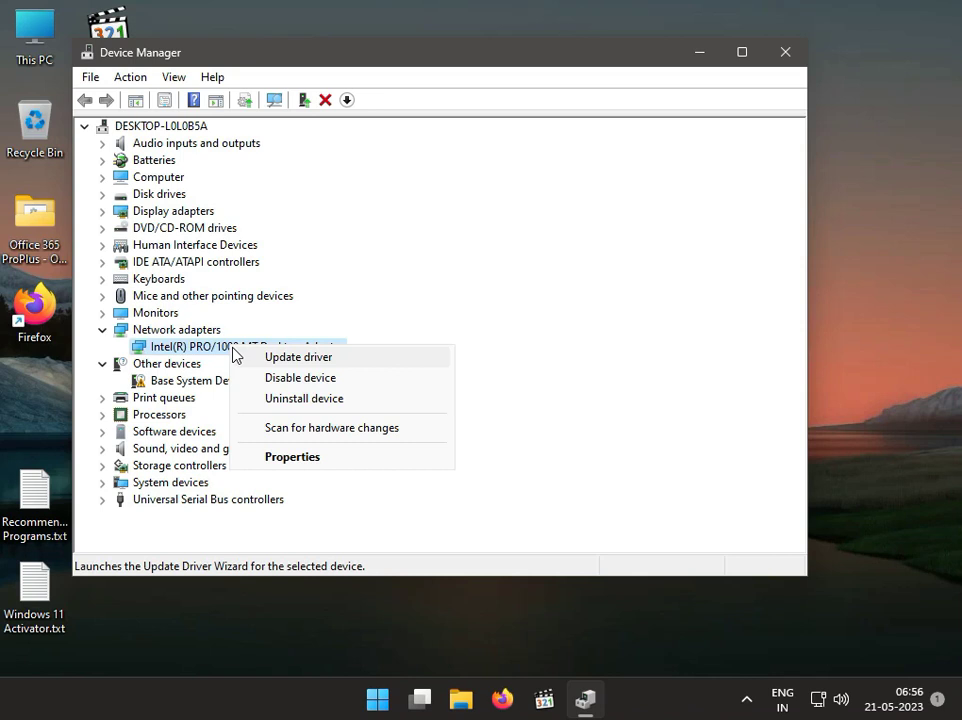
left_click(269, 396)
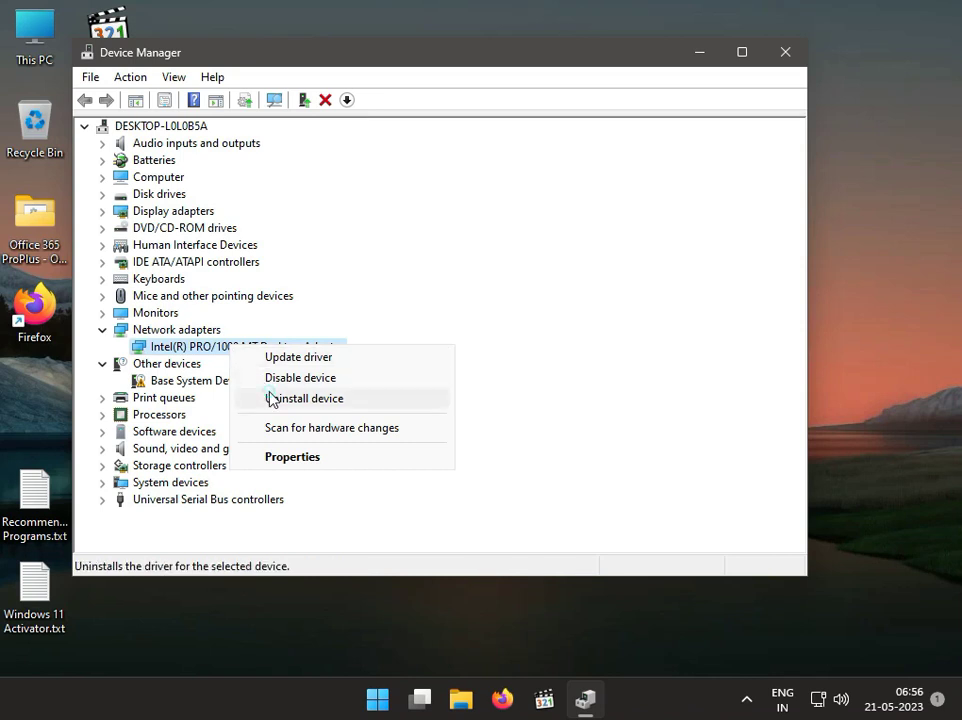
left_click(490, 418)
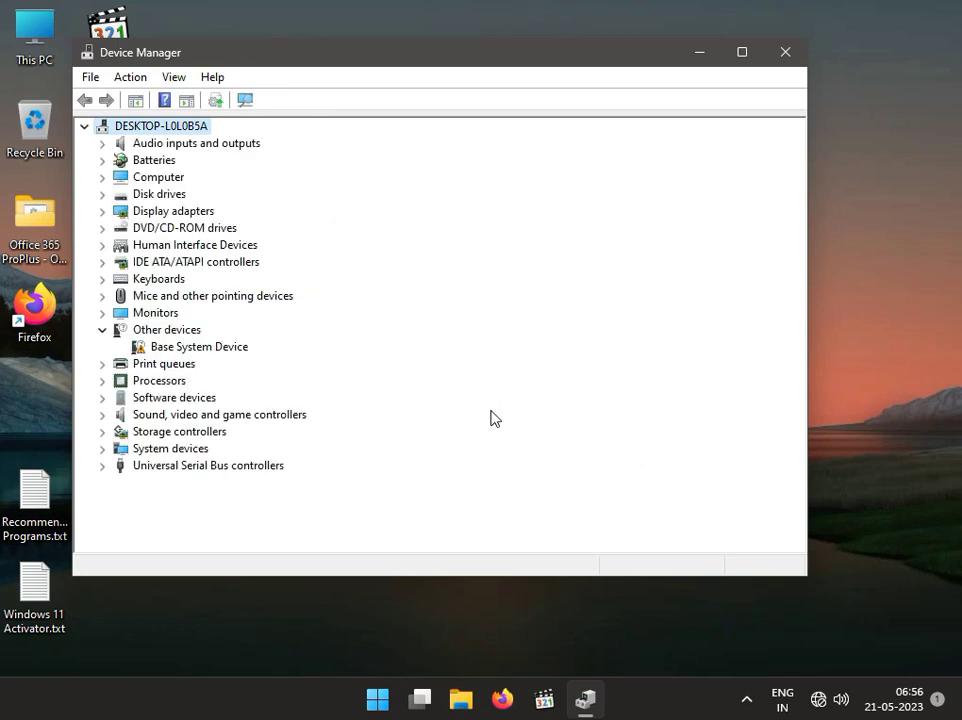
Scan for hardware changes so the removed network adapter is detected and reinstalled
left_click(243, 103)
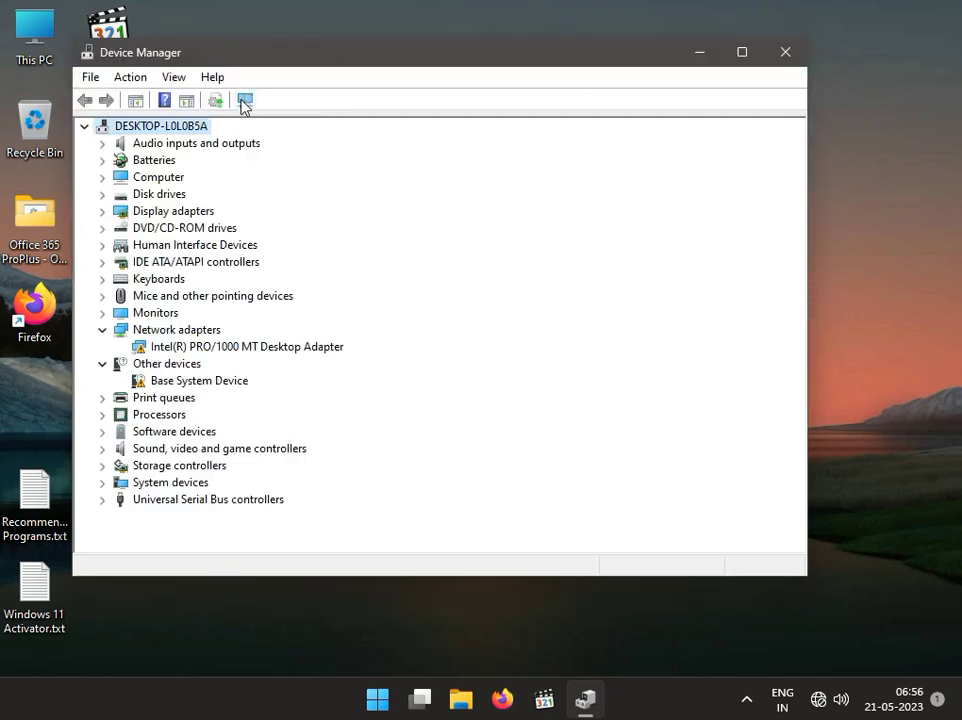
left_click(230, 350)
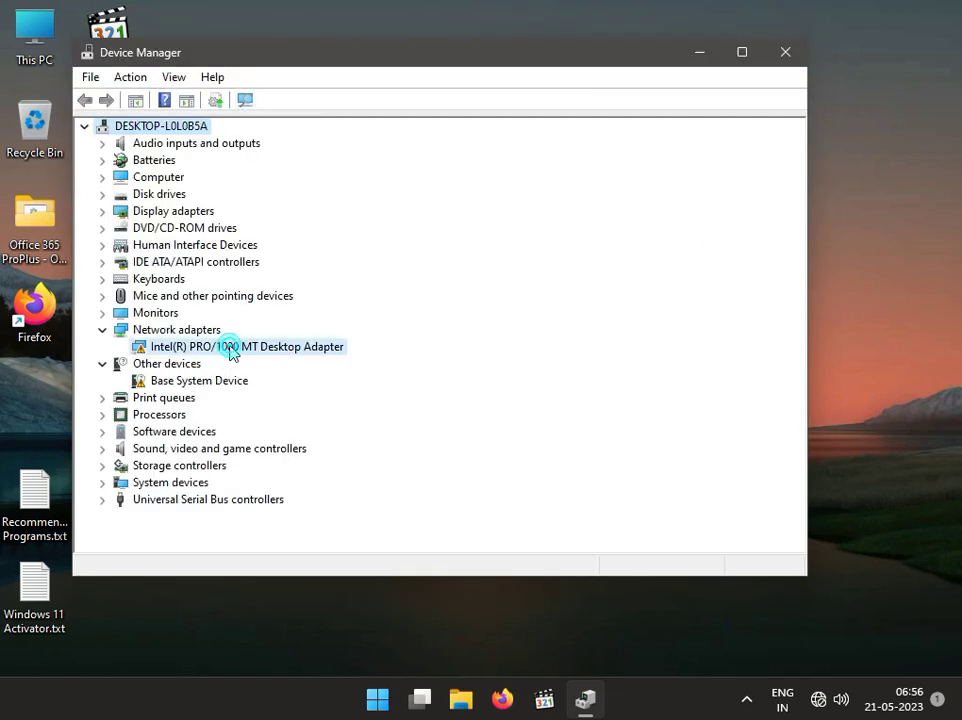
right_click(231, 351)
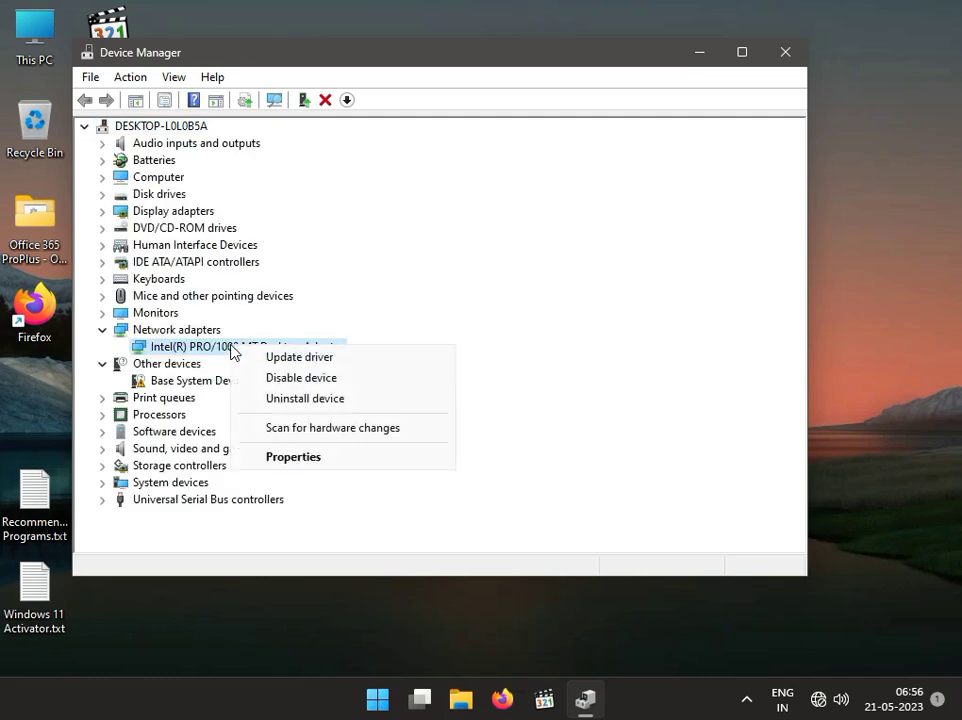
left_click(711, 356)
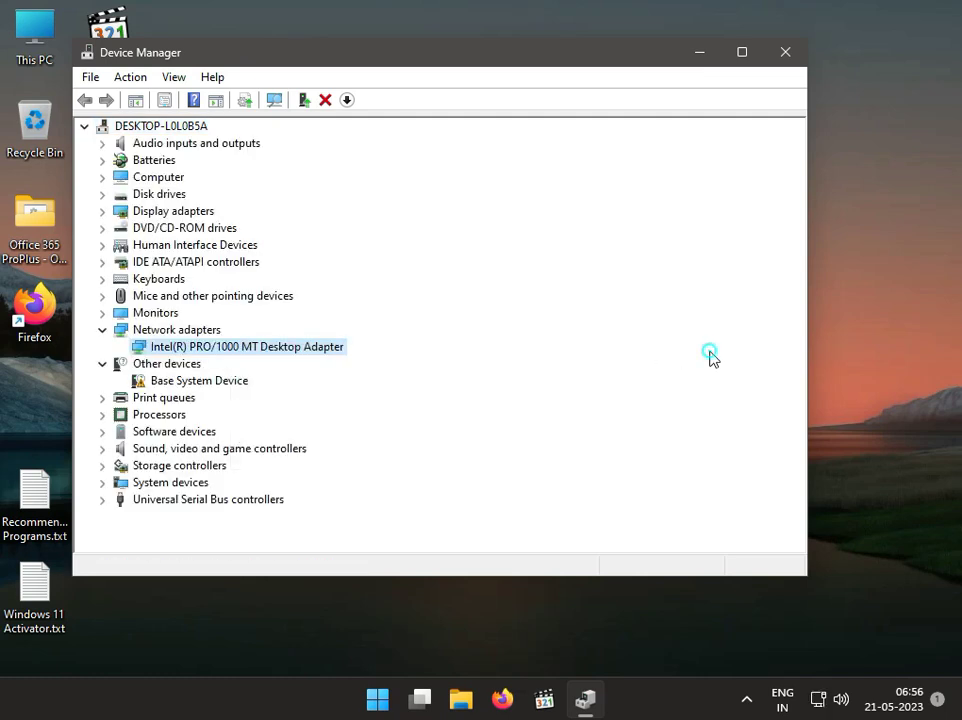
Run an automatic driver update search for the Intel(R) PRO/1000 MT Desktop Adapter, and close Device Manager
right_click(217, 353)
left_click(252, 363)
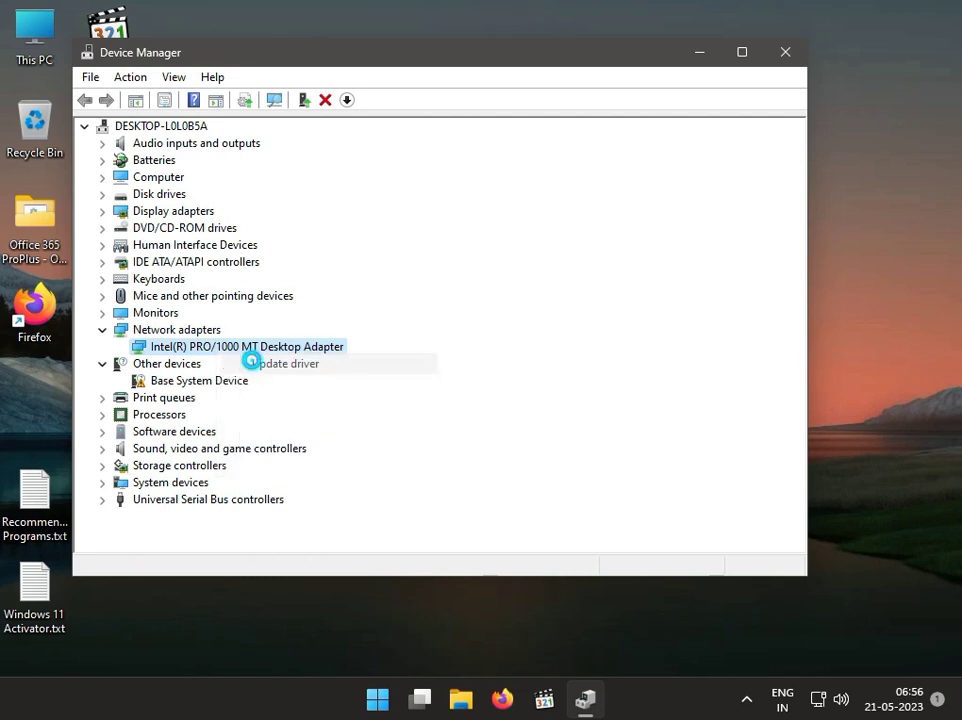
left_click(285, 300)
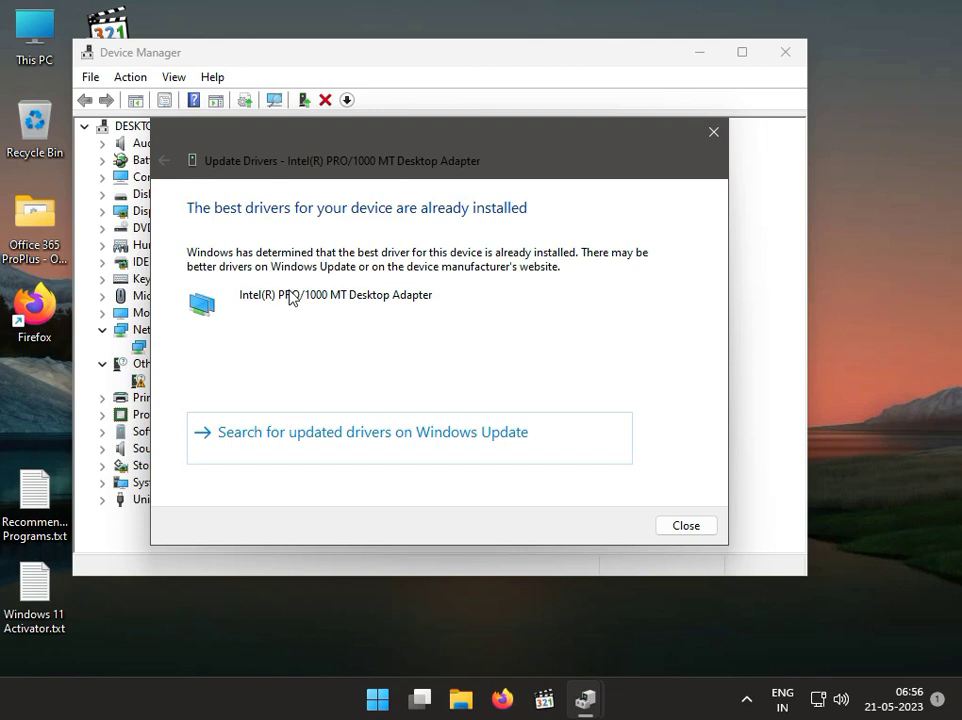
left_click(702, 523)
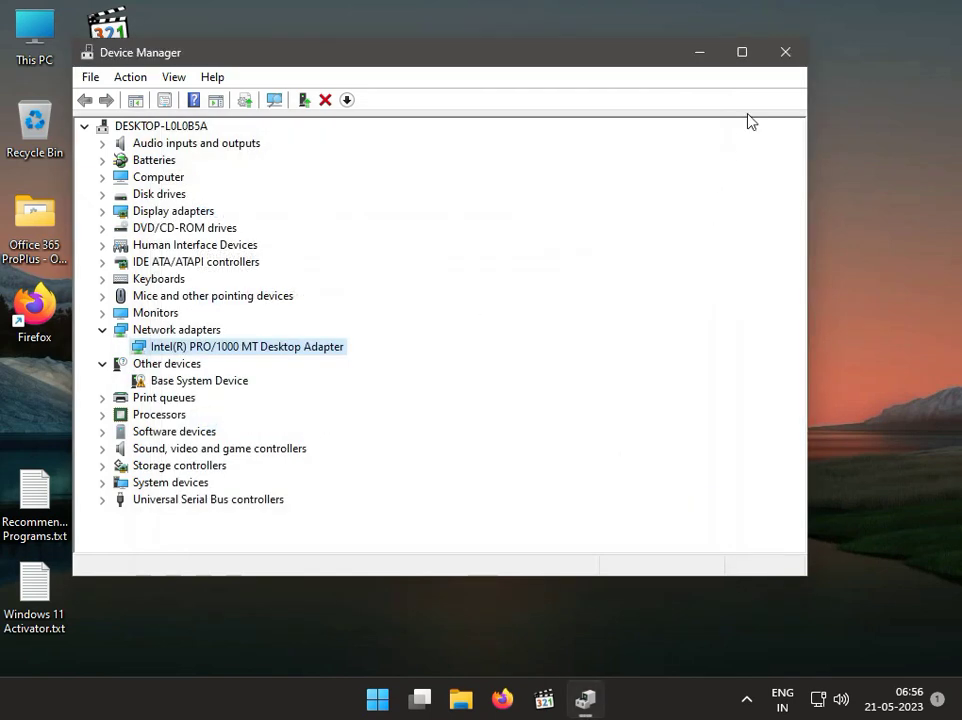
left_click(784, 50)
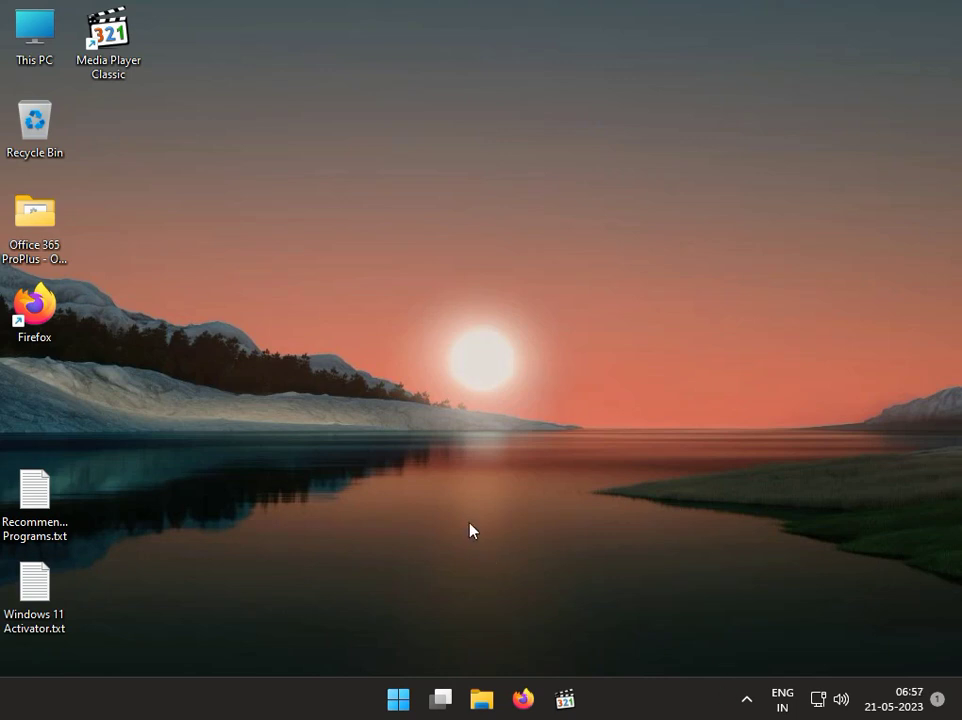
Launch System Configuration with the Run command msconfig and show its list of services
key("super")
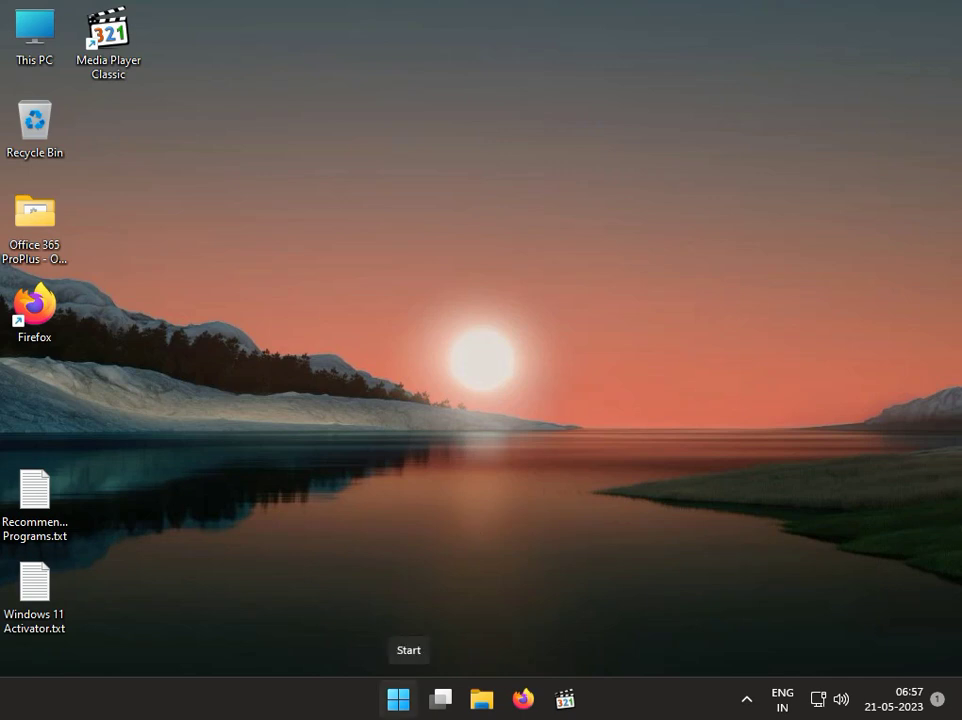
left_click(376, 476)
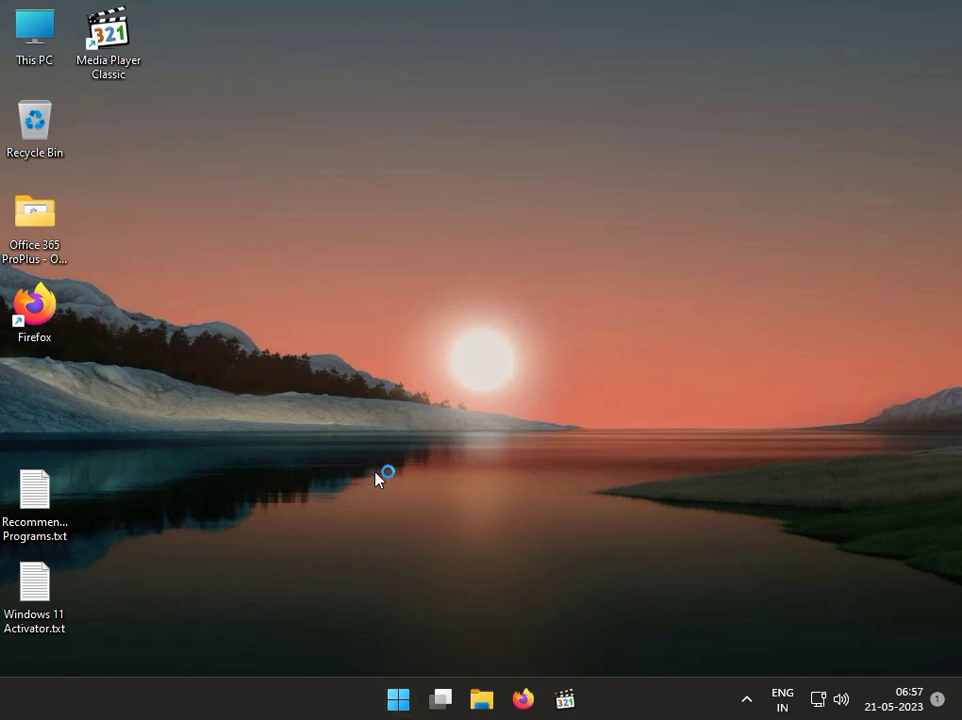
key("super+r")
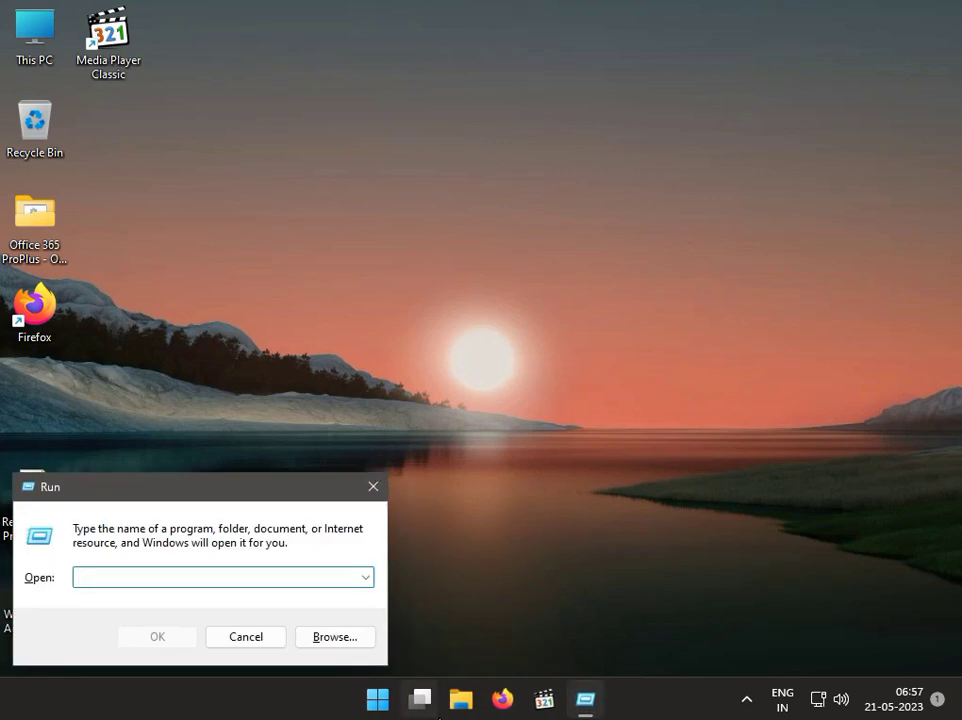
mouse_move(438, 714)
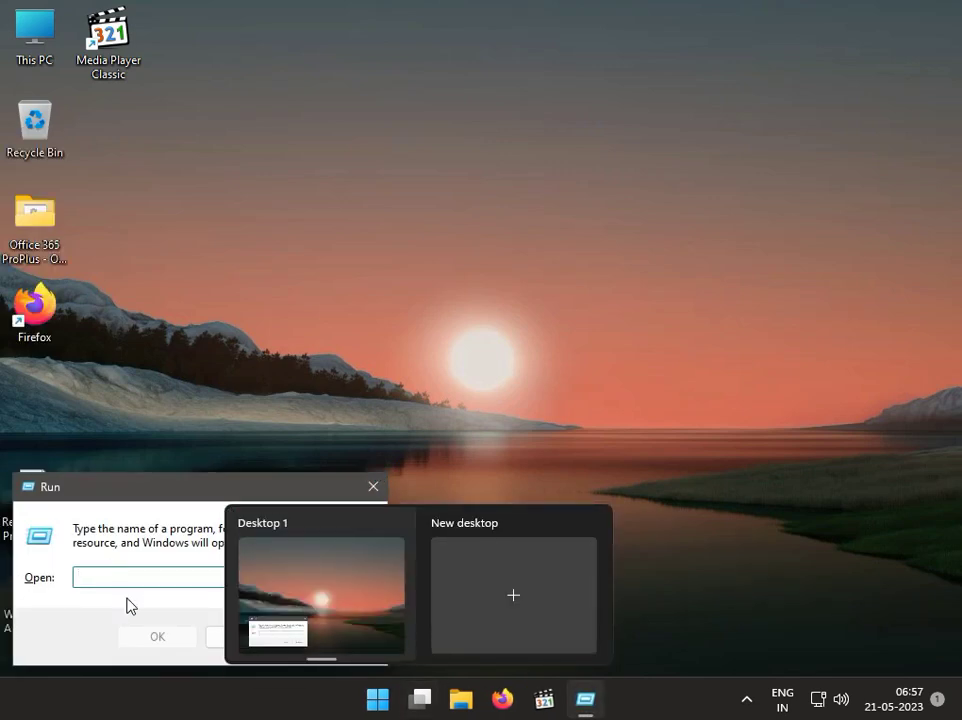
type("m")
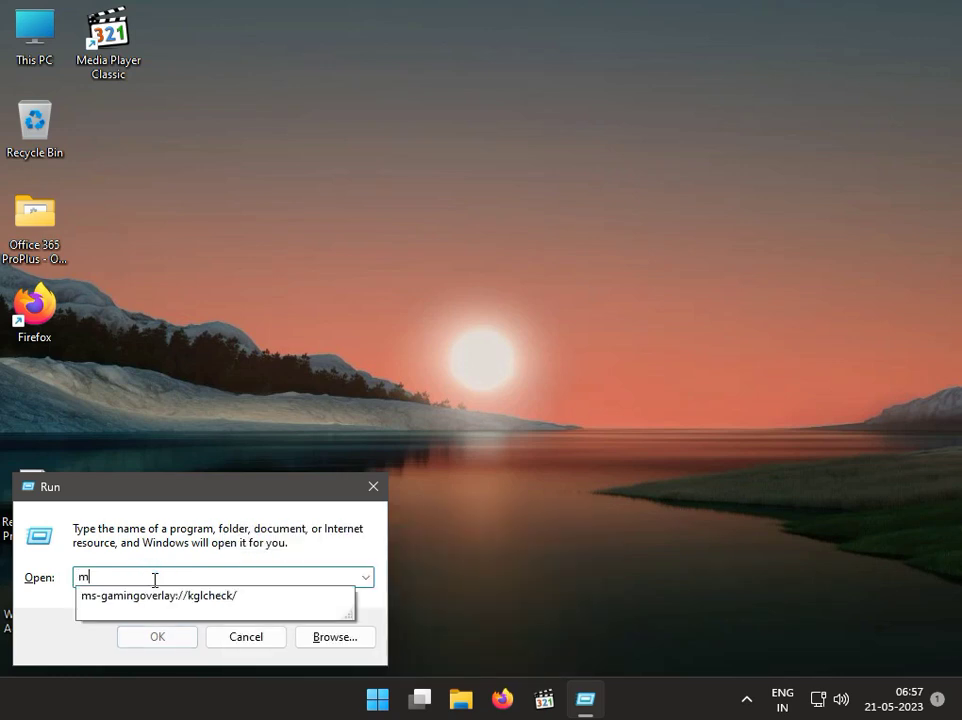
type("scon")
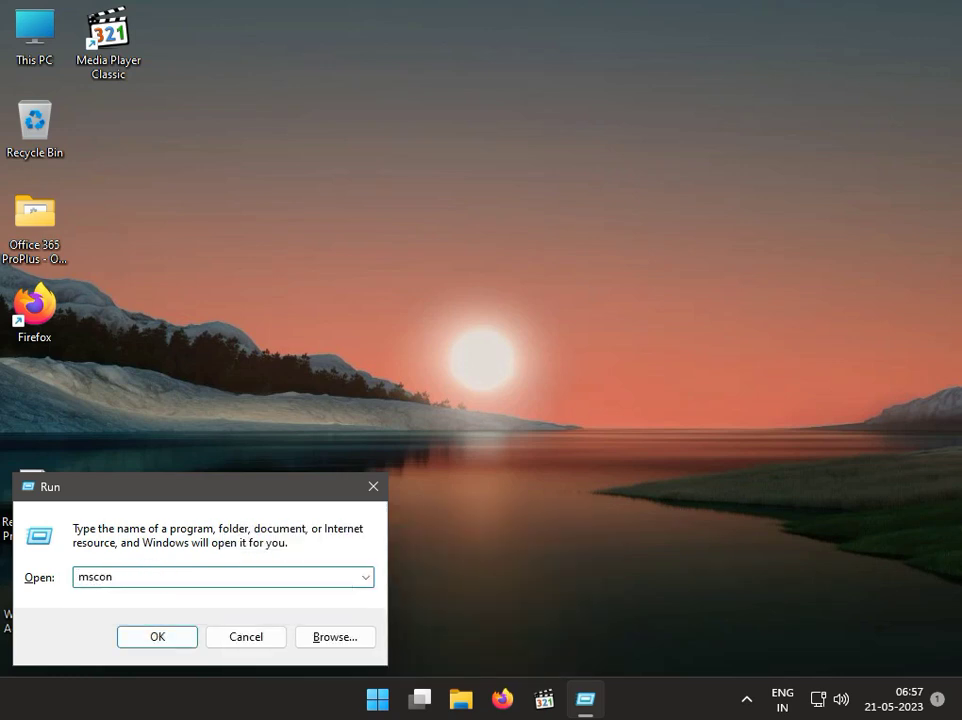
type("fig")
key("Return")
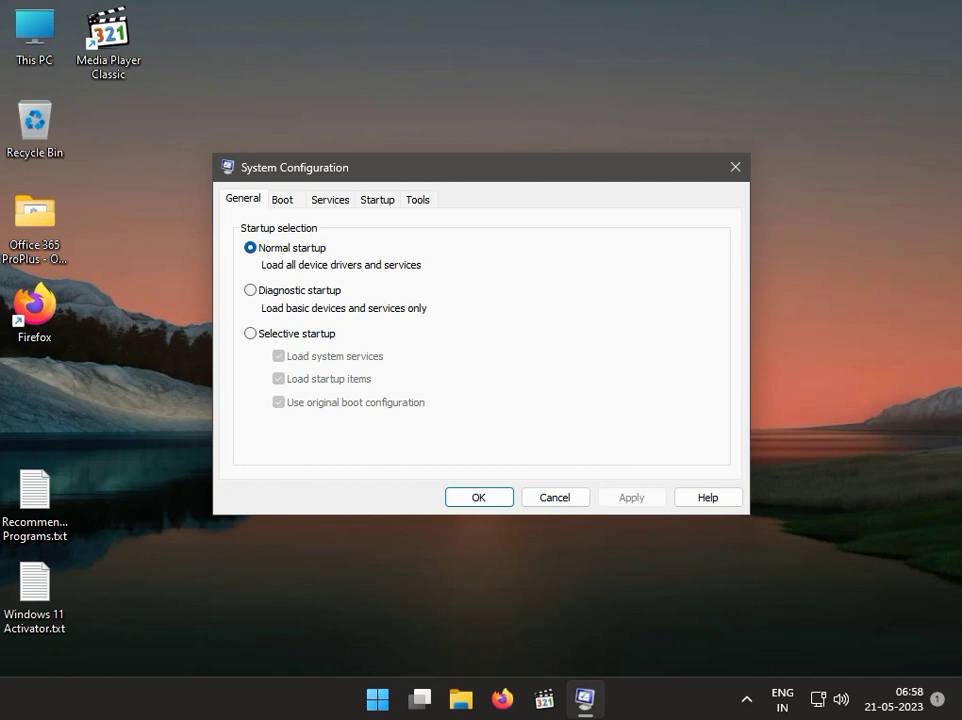
left_click(334, 199)
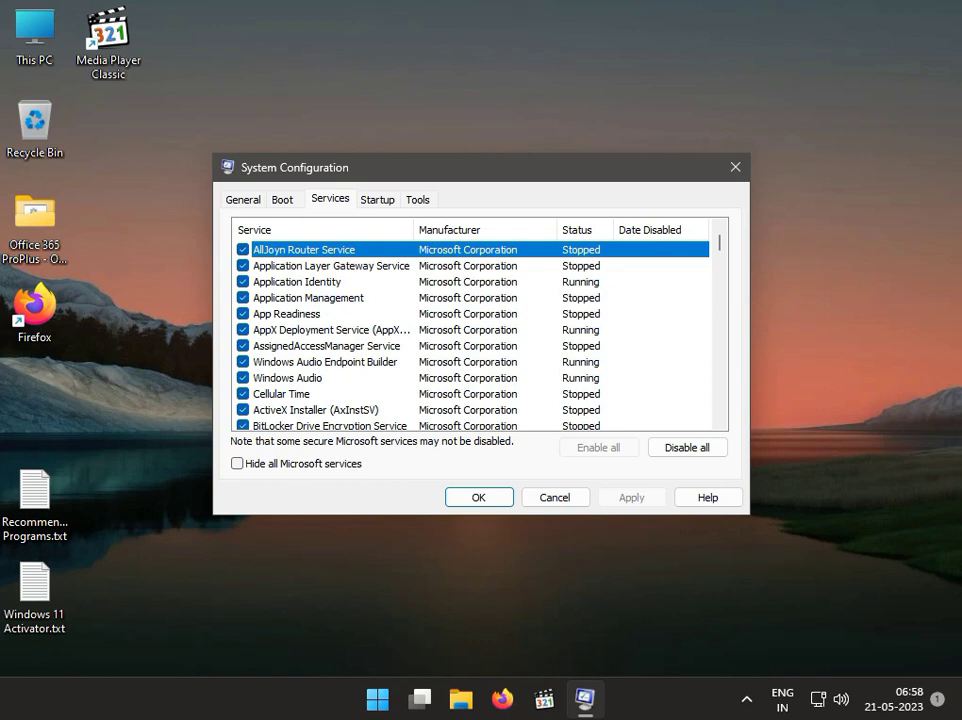
Open the Run dialog and enter Atheros in it as a note of the service name to find
left_click(258, 601)
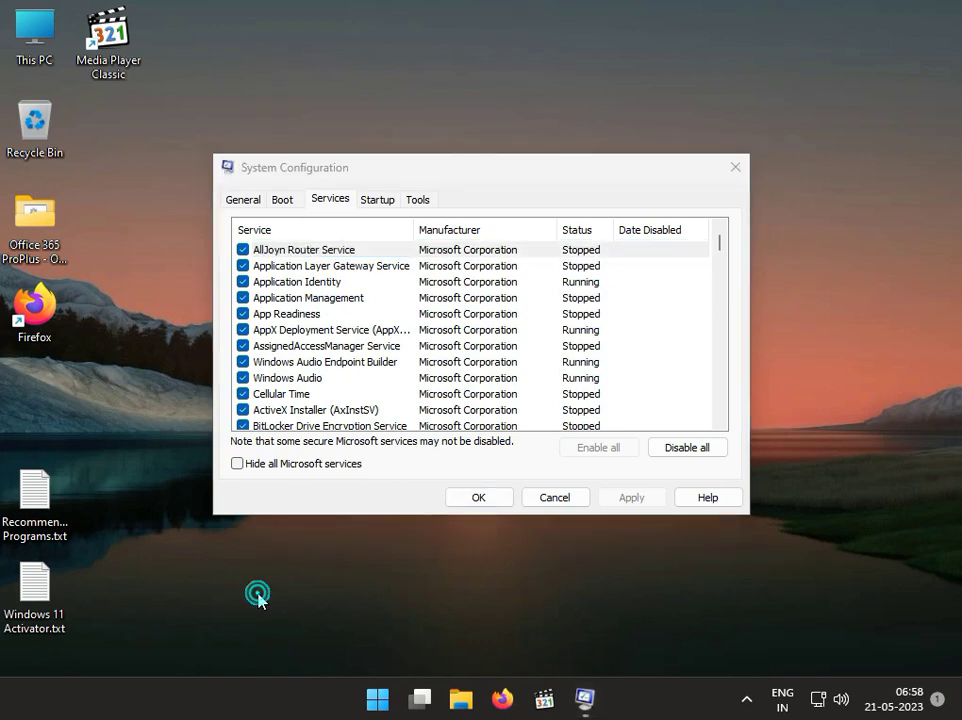
key("super+r")
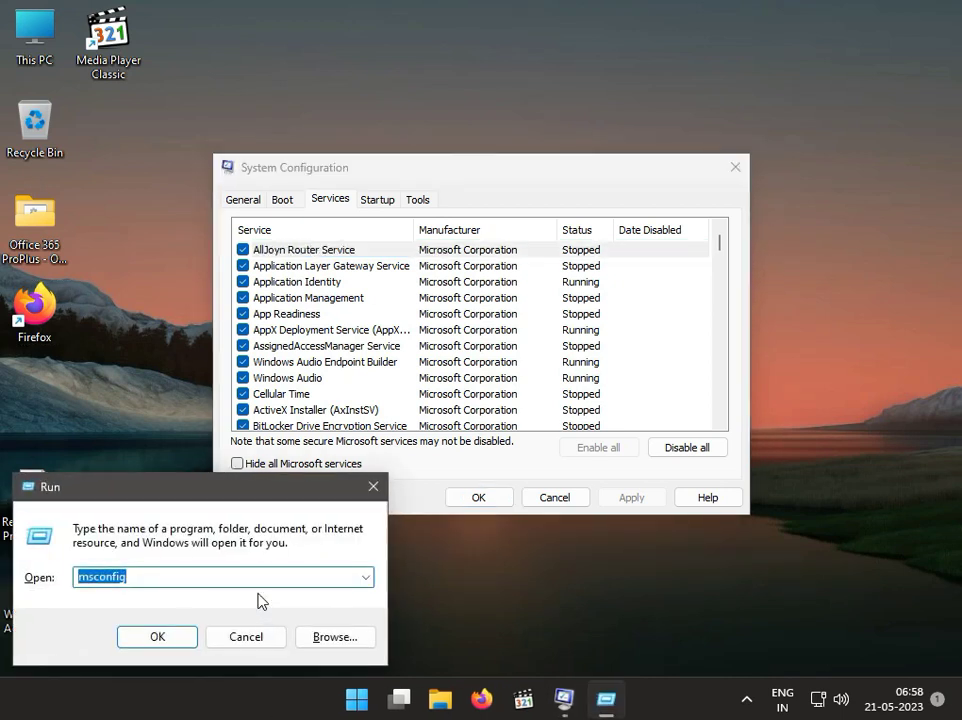
type("A")
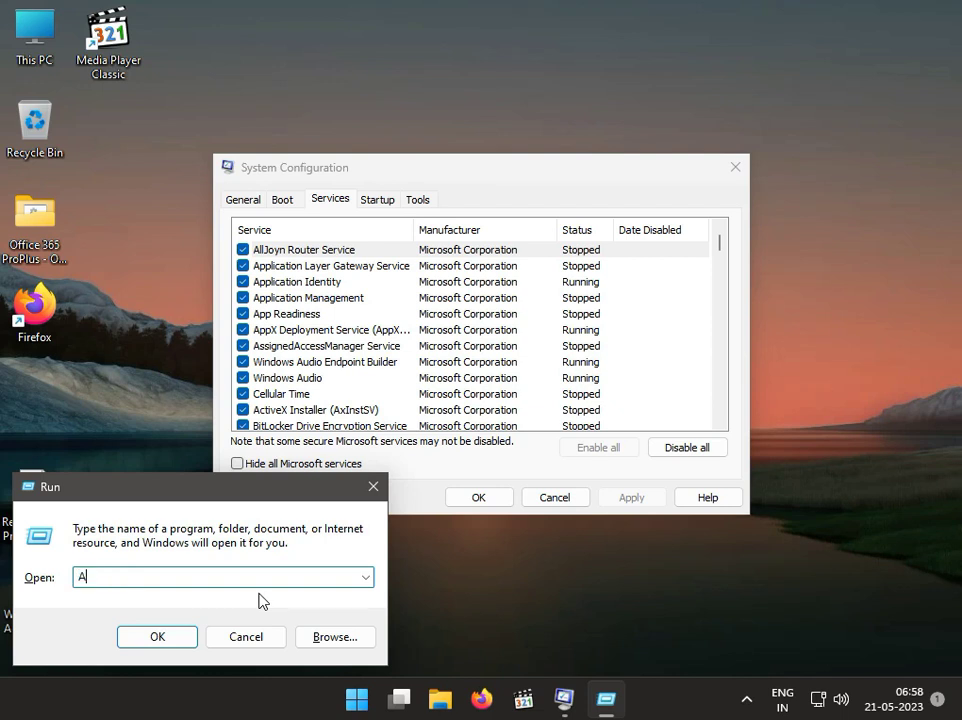
type("theros")
left_click_drag(120, 585, 73, 583)
Look through the System Configuration services list for an Atheros service
left_click(290, 282)
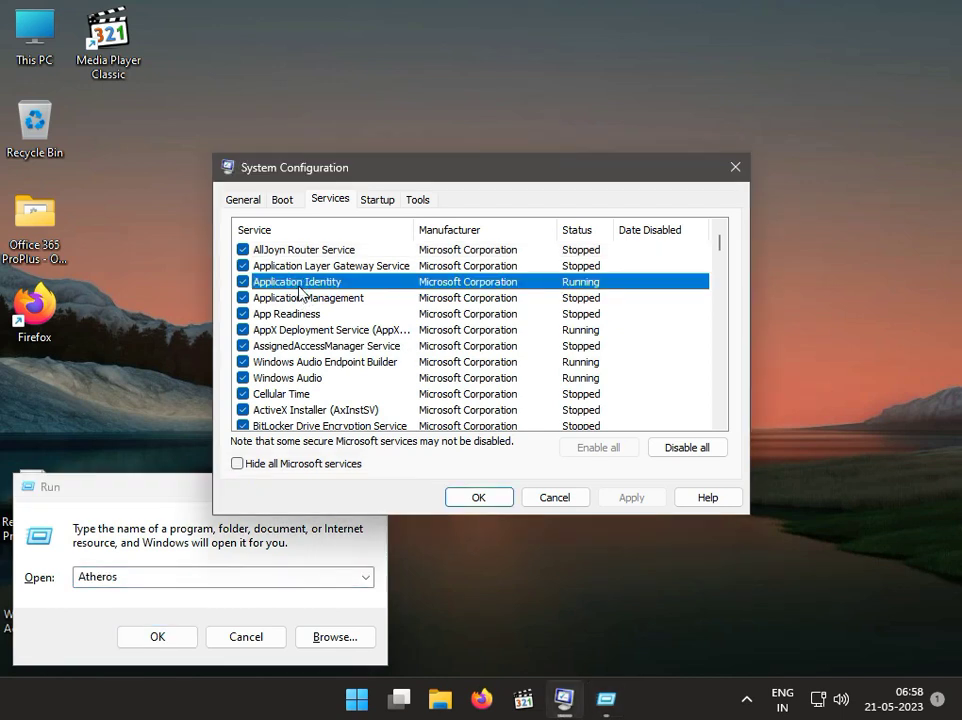
scroll(303, 299, "down", 1)
scroll(303, 299, "up", 1)
scroll(300, 315, "down", 2)
scroll(297, 318, "down", 6)
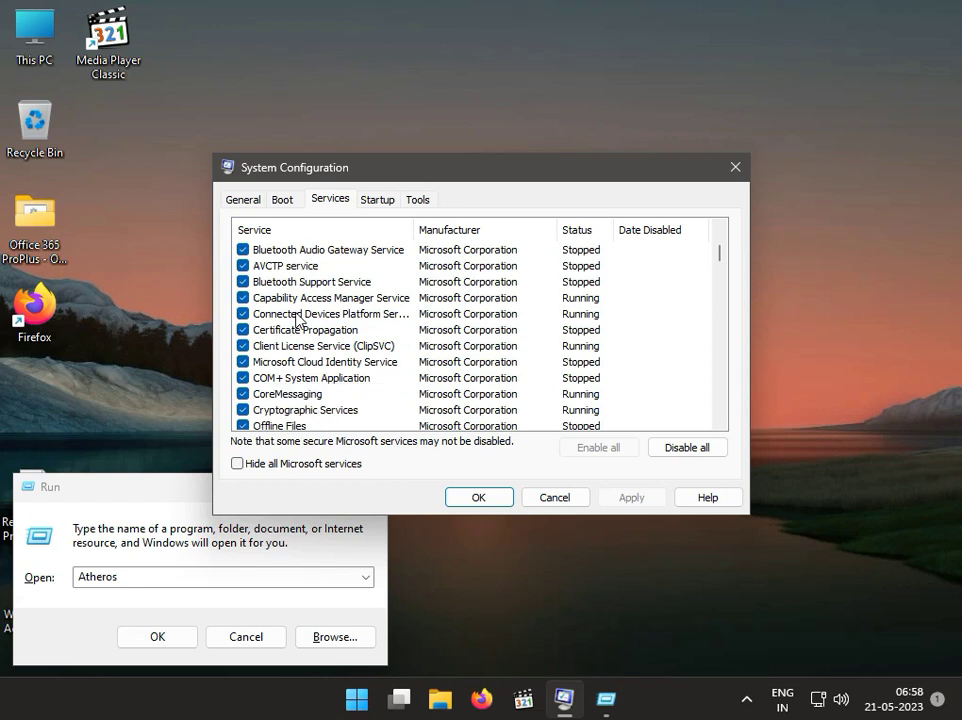
scroll(297, 318, "down", 12)
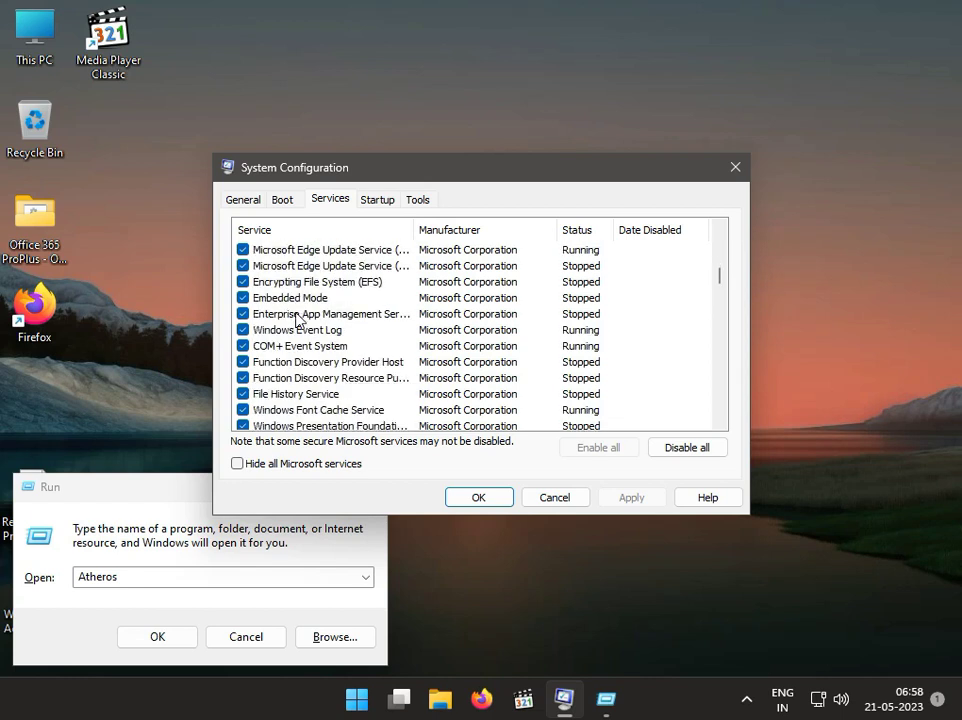
scroll(297, 318, "up", 6)
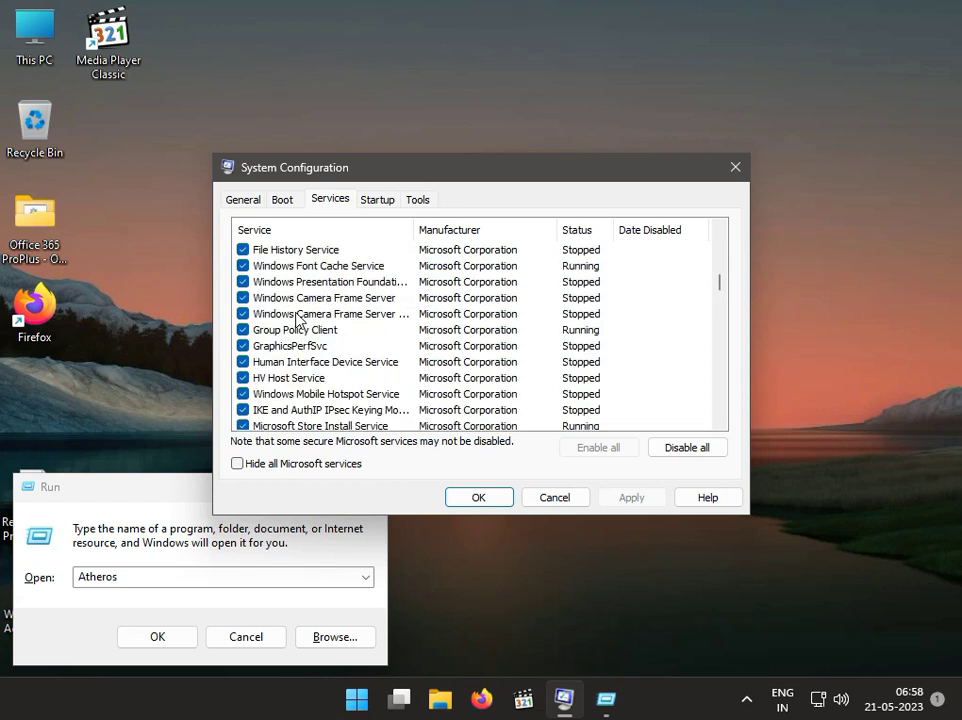
scroll(297, 318, "down", 6)
scroll(297, 318, "down", 12)
scroll(297, 318, "down", 12)
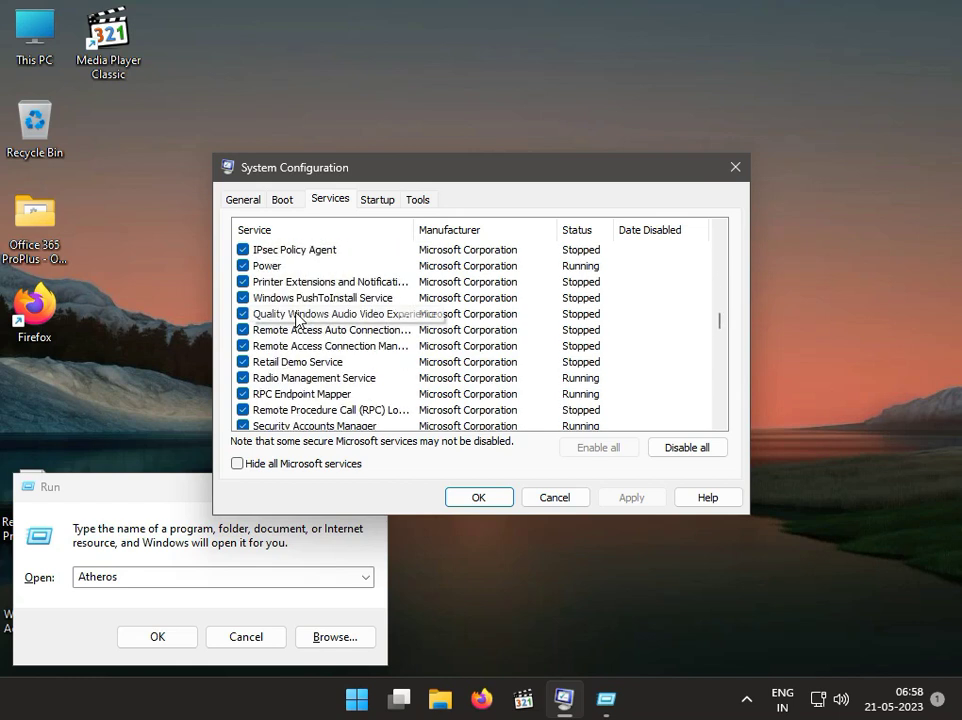
scroll(297, 318, "down", 12)
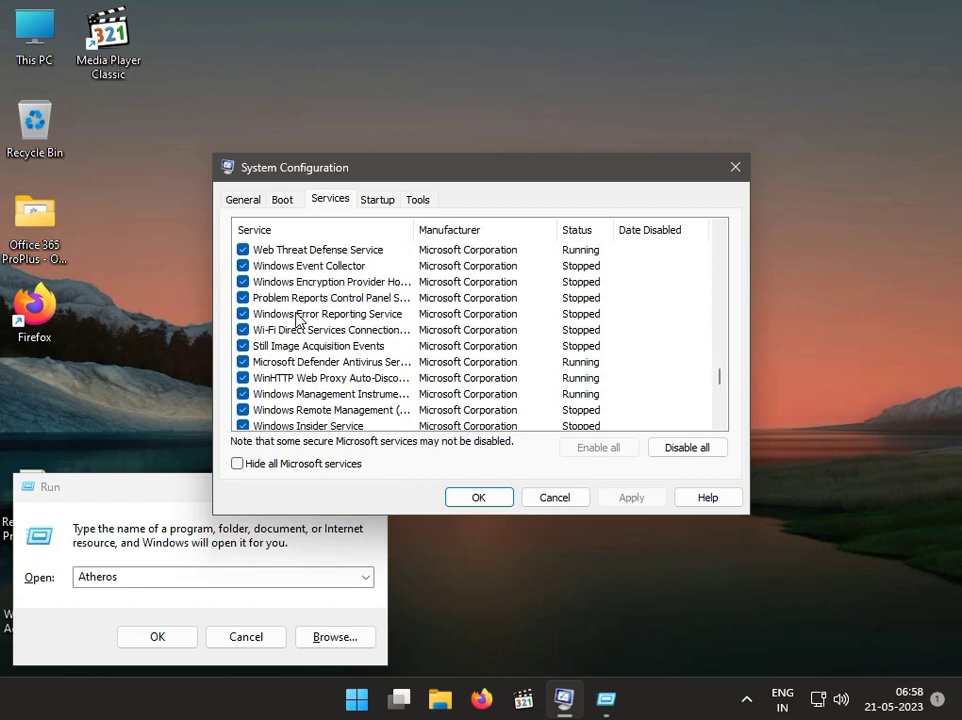
scroll(297, 318, "down", 12)
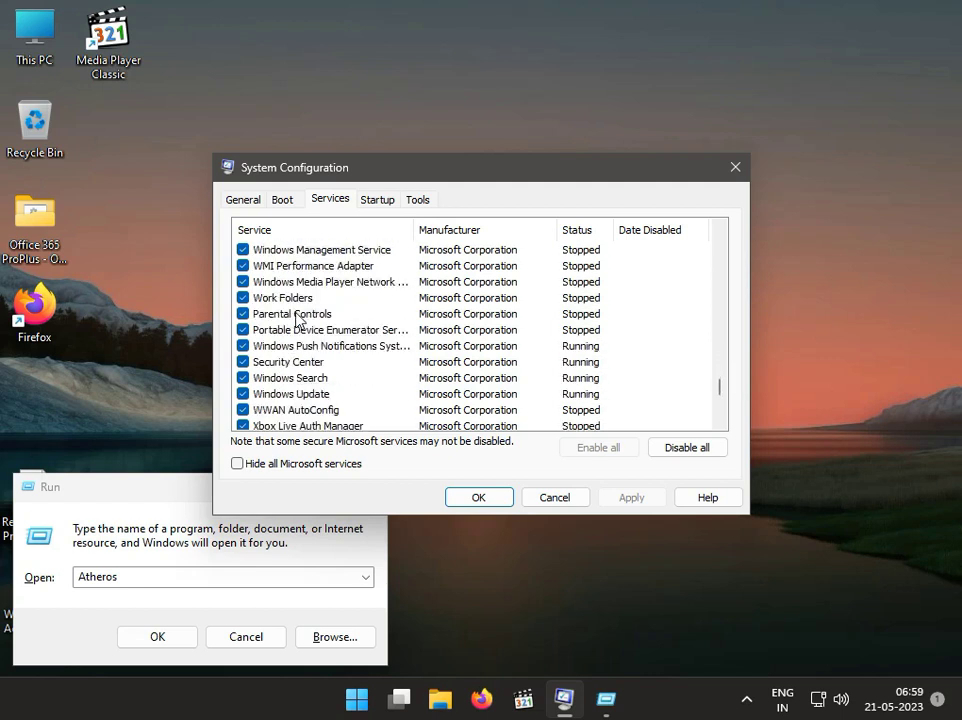
scroll(297, 318, "down", 8)
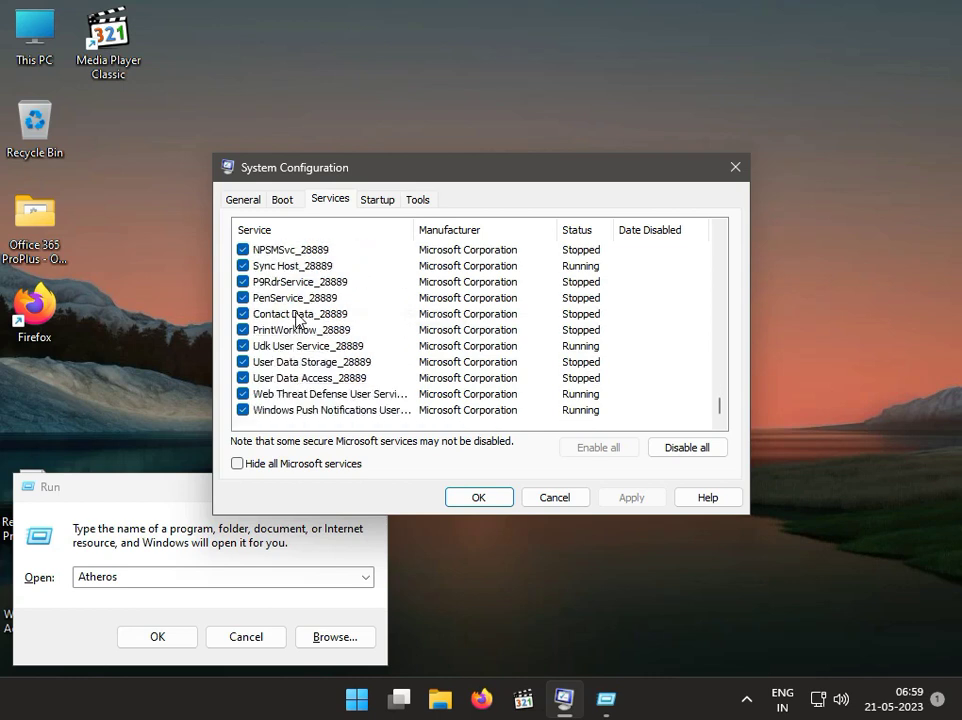
scroll(297, 318, "up", 20)
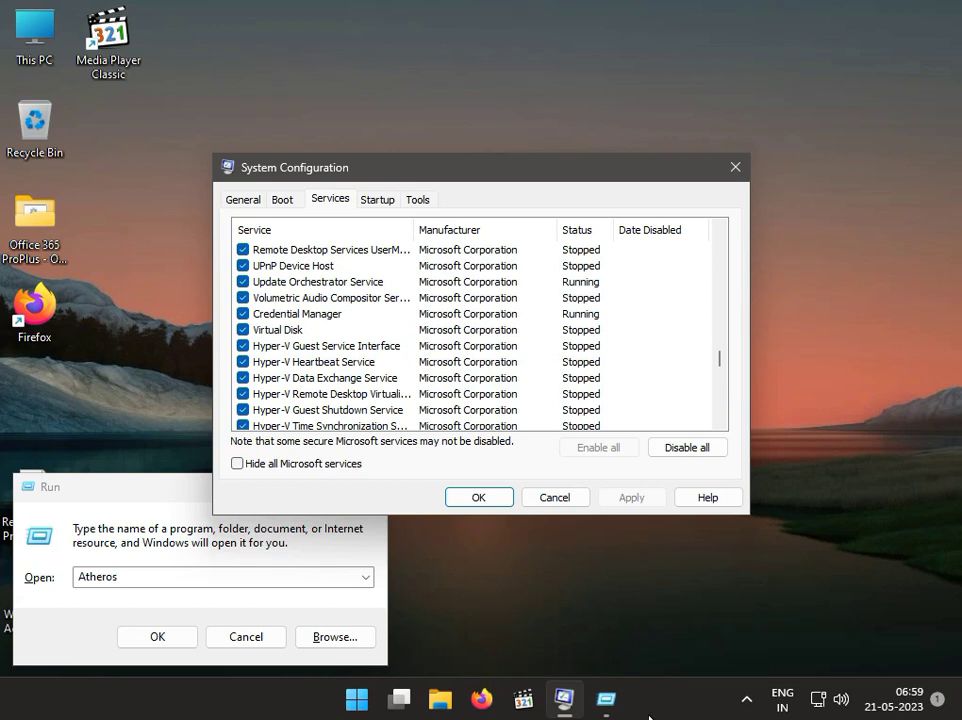
Toggle the Virtual Disk service's checkbox and apply the service settings
left_click(243, 330)
left_click(650, 498)
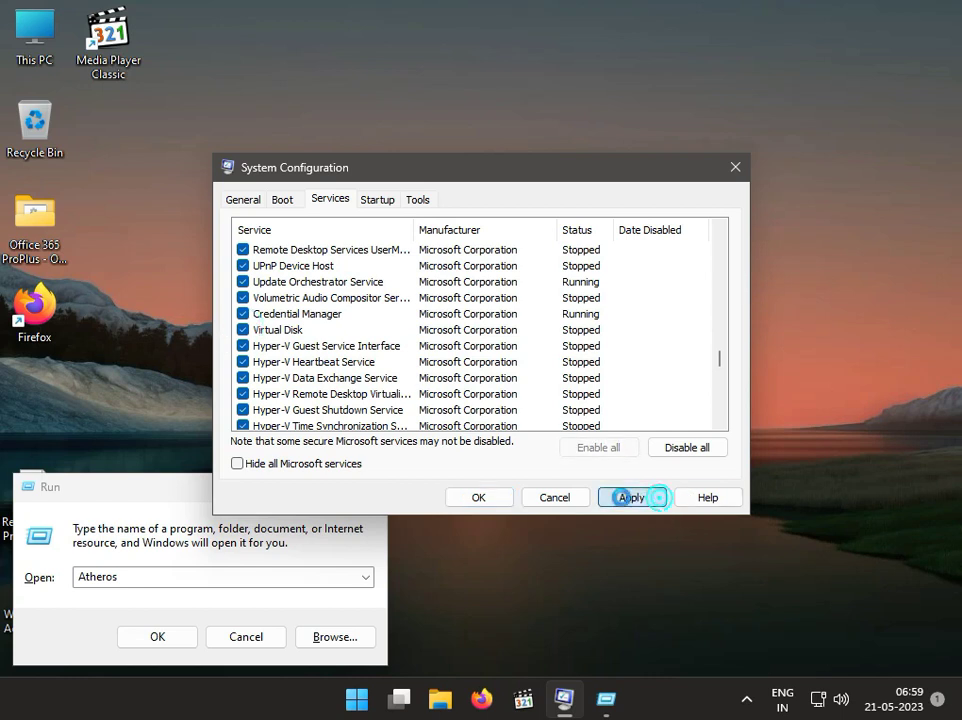
Close System Configuration with its settings accepted, and dismiss the Run dialog
left_click(478, 497)
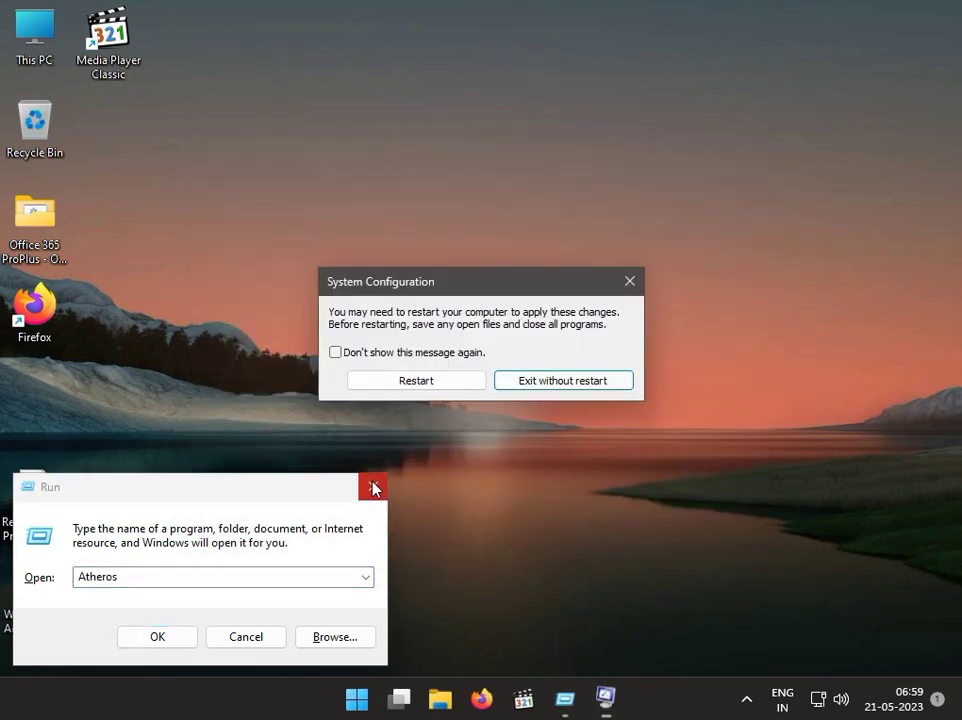
left_click(373, 486)
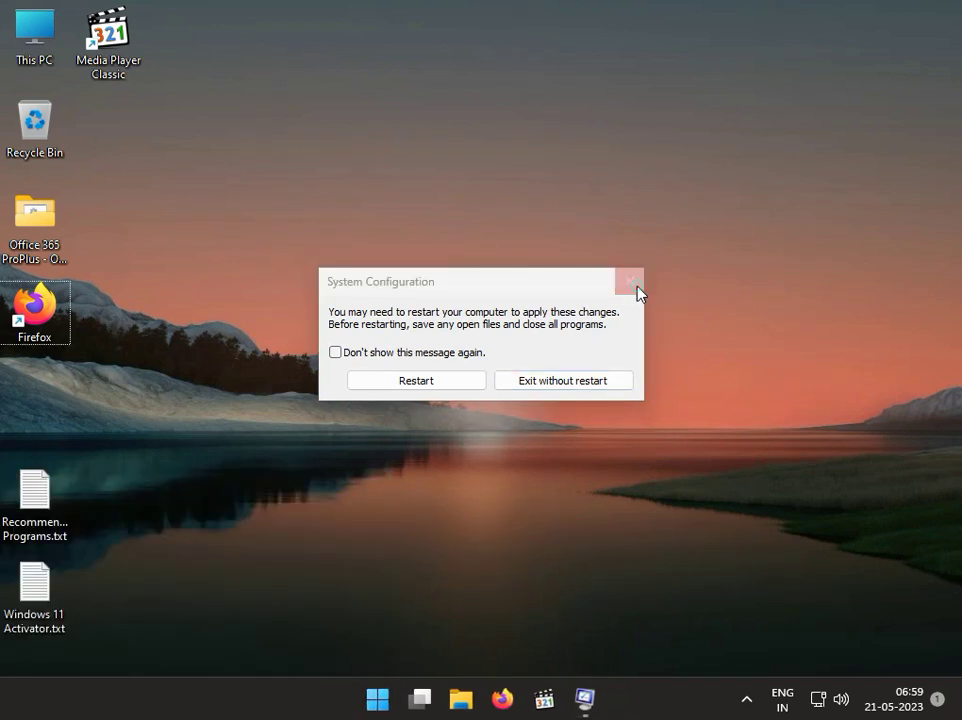
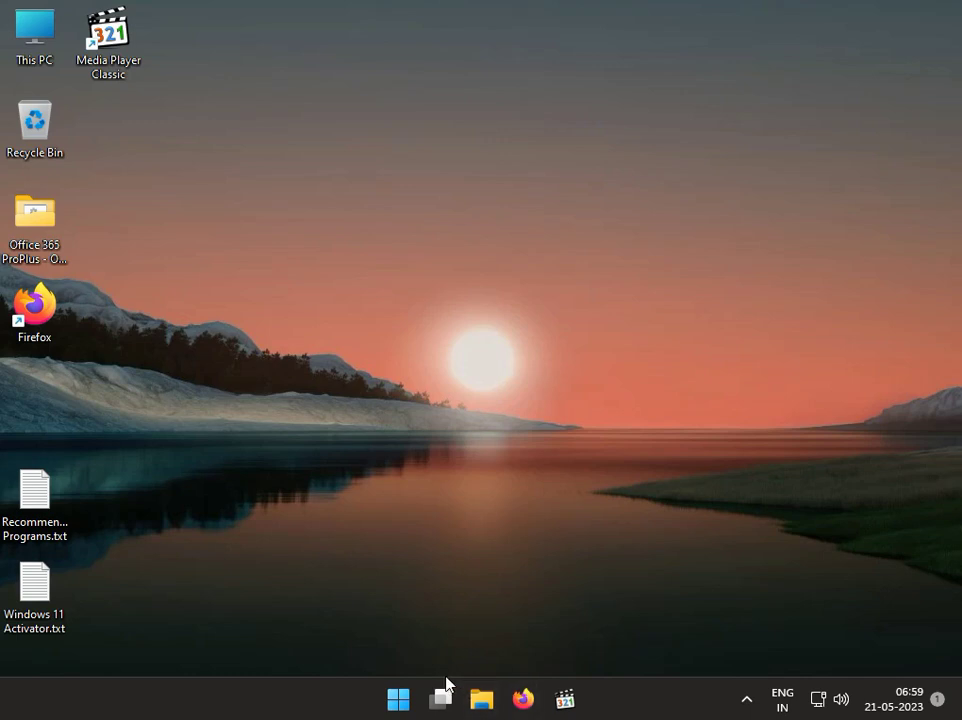
Search for Control Panel, open its list of installed programs, and show the installed Windows updates
left_click(398, 699)
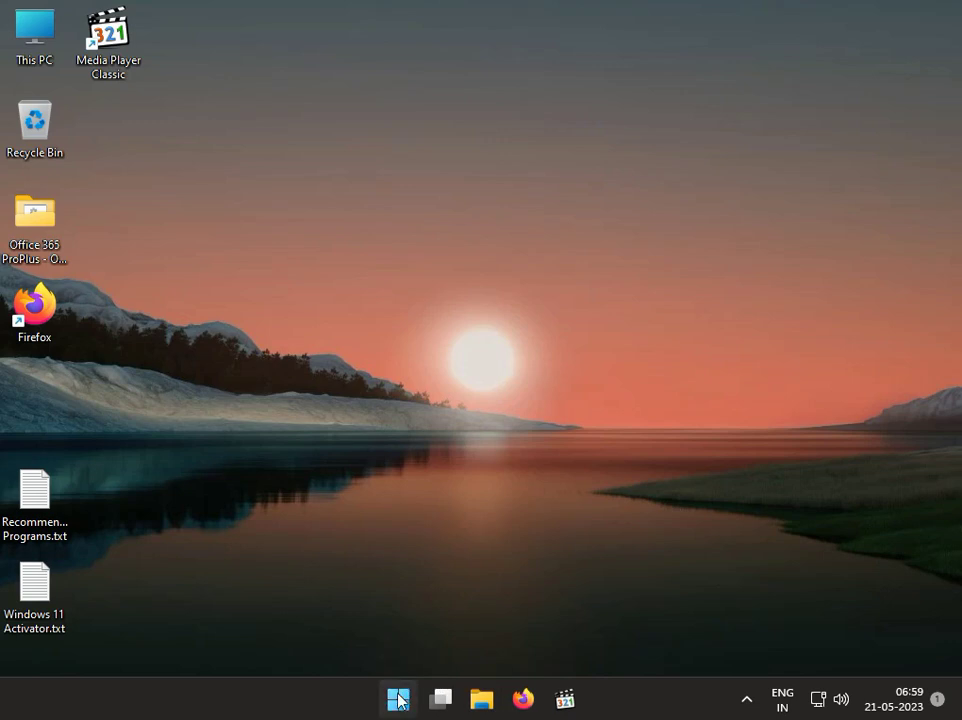
left_click(398, 699)
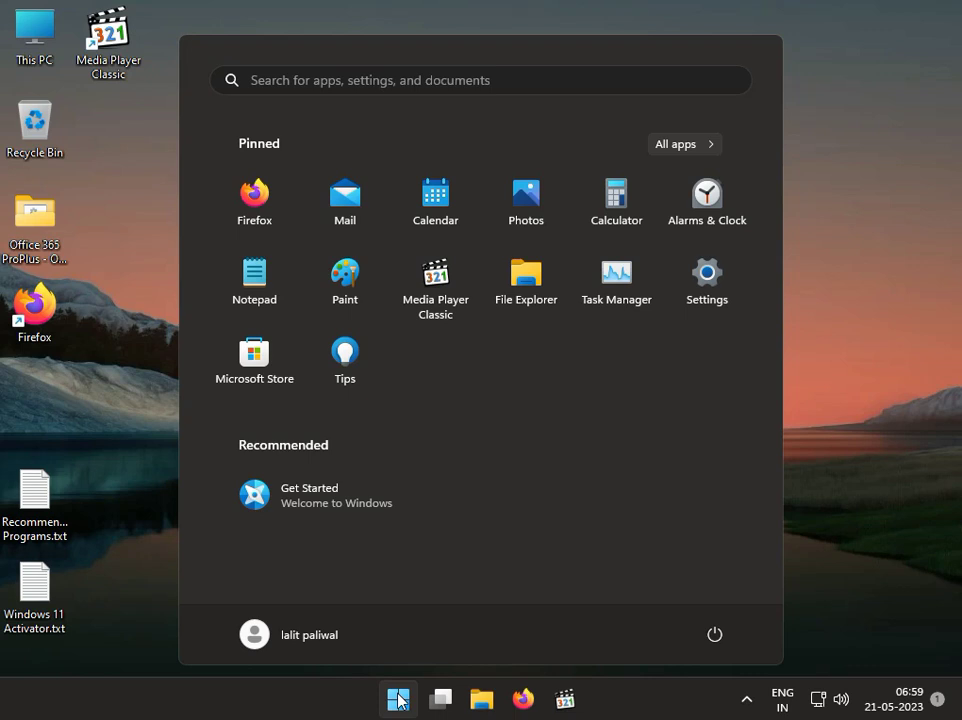
type("cont")
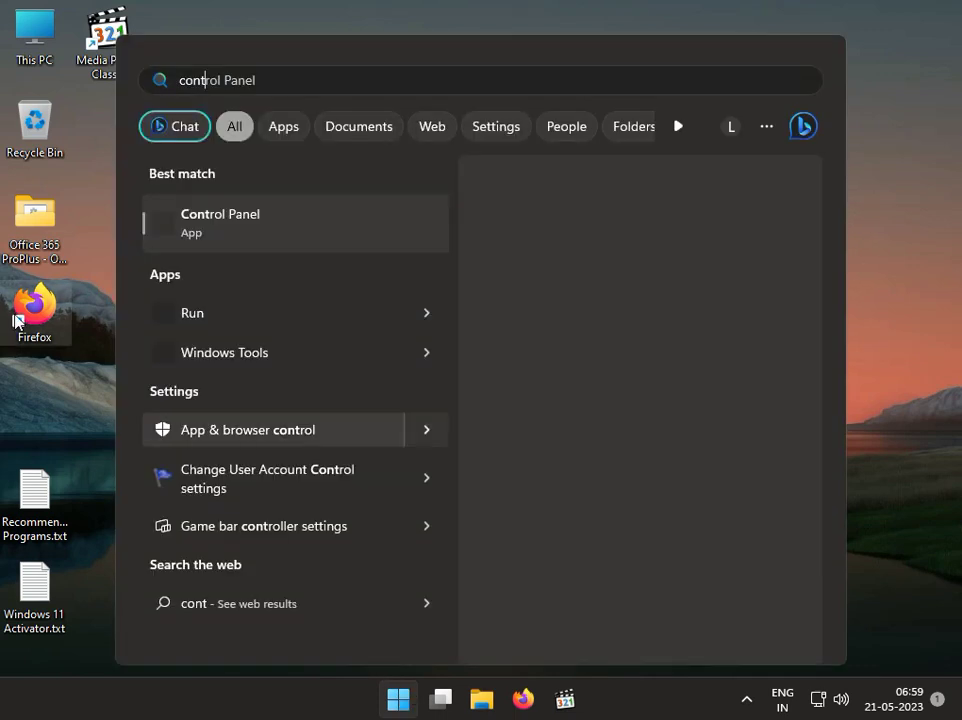
left_click(208, 217)
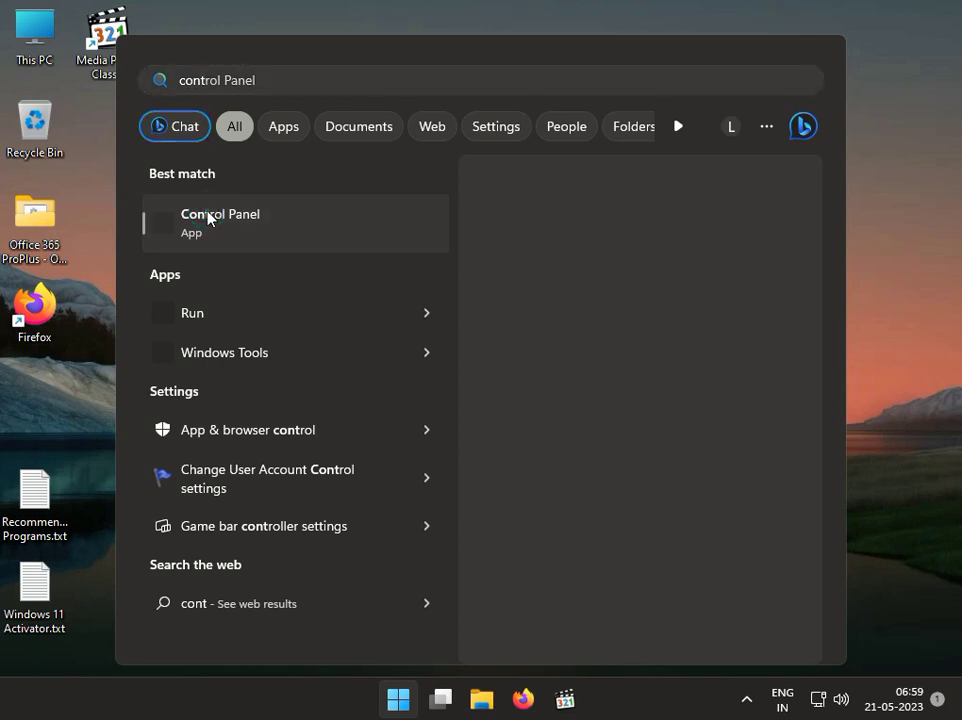
left_click(207, 220)
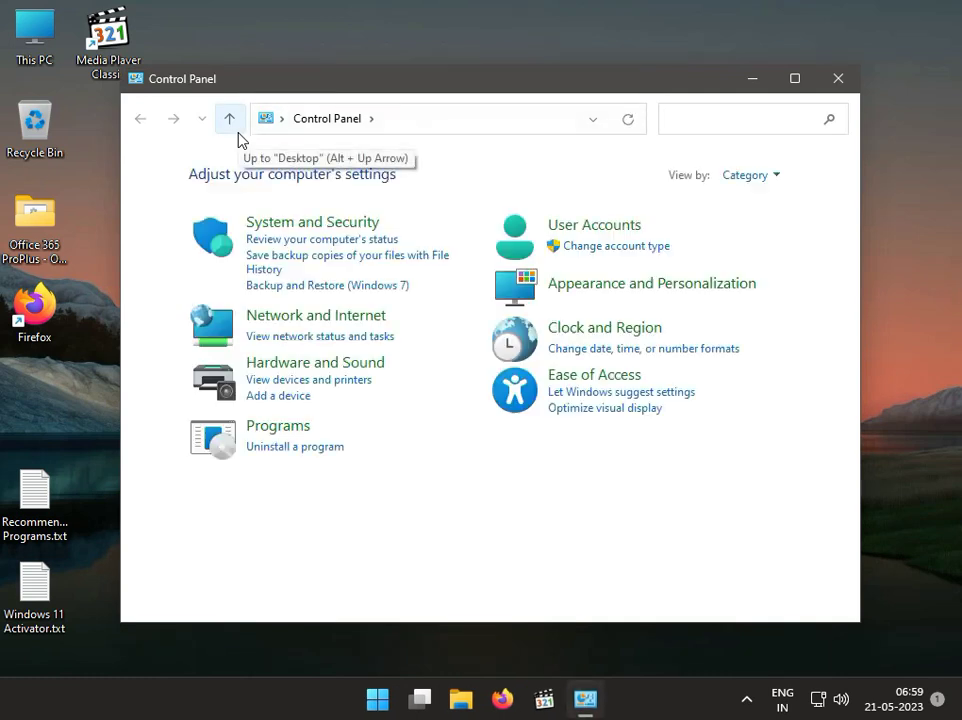
left_click(321, 450)
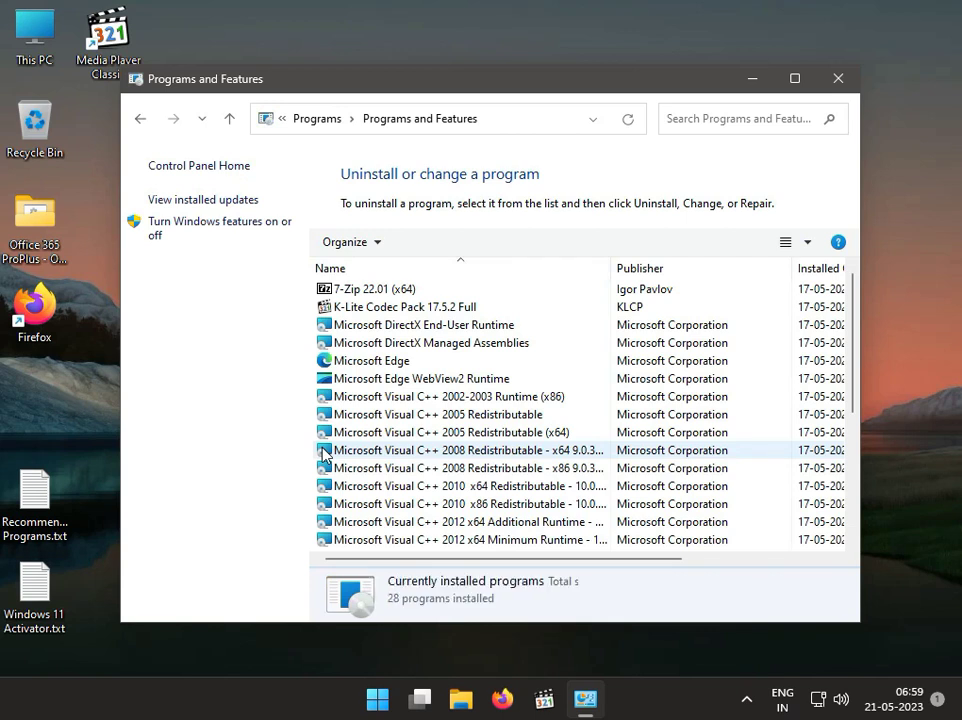
left_click(229, 200)
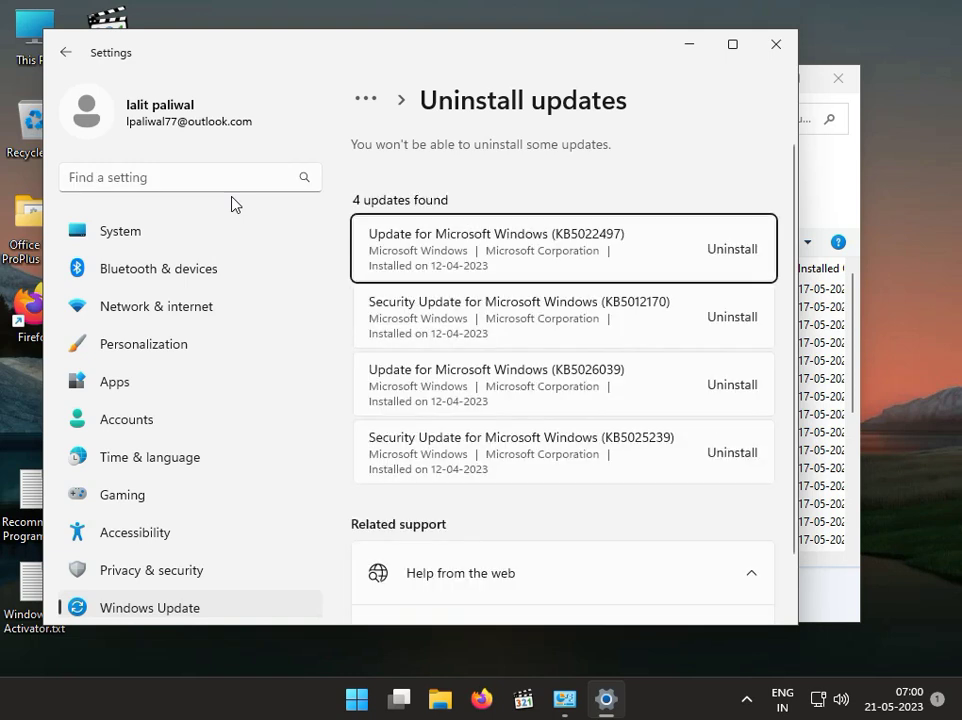
Start uninstalling update KB5022497, dismiss the confirmation, and close the Settings and Programs and Features windows
left_click(686, 260)
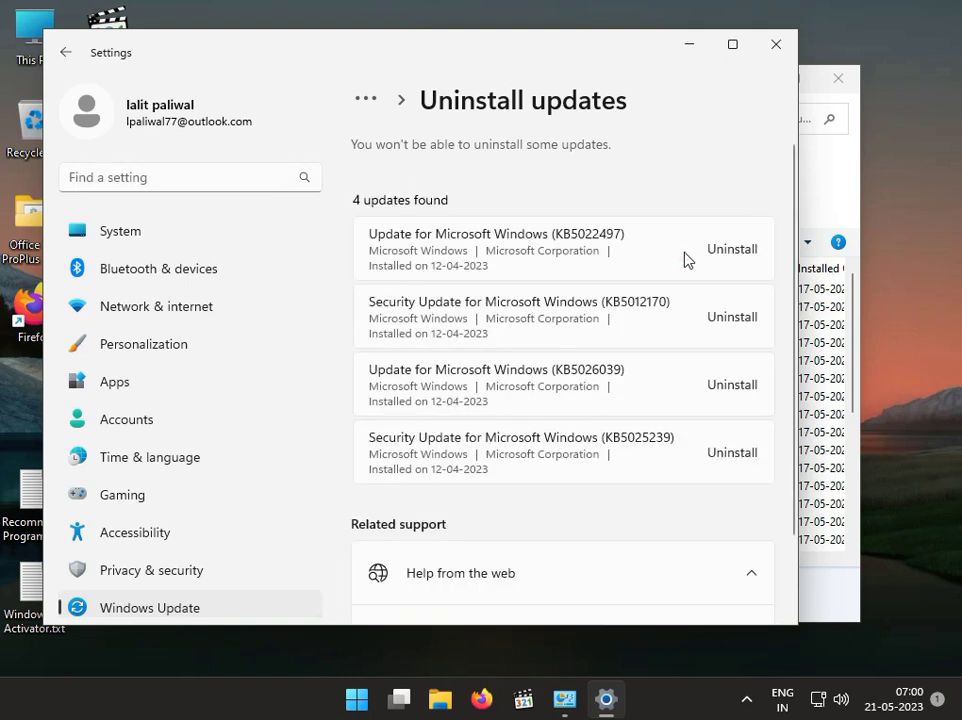
left_click(721, 249)
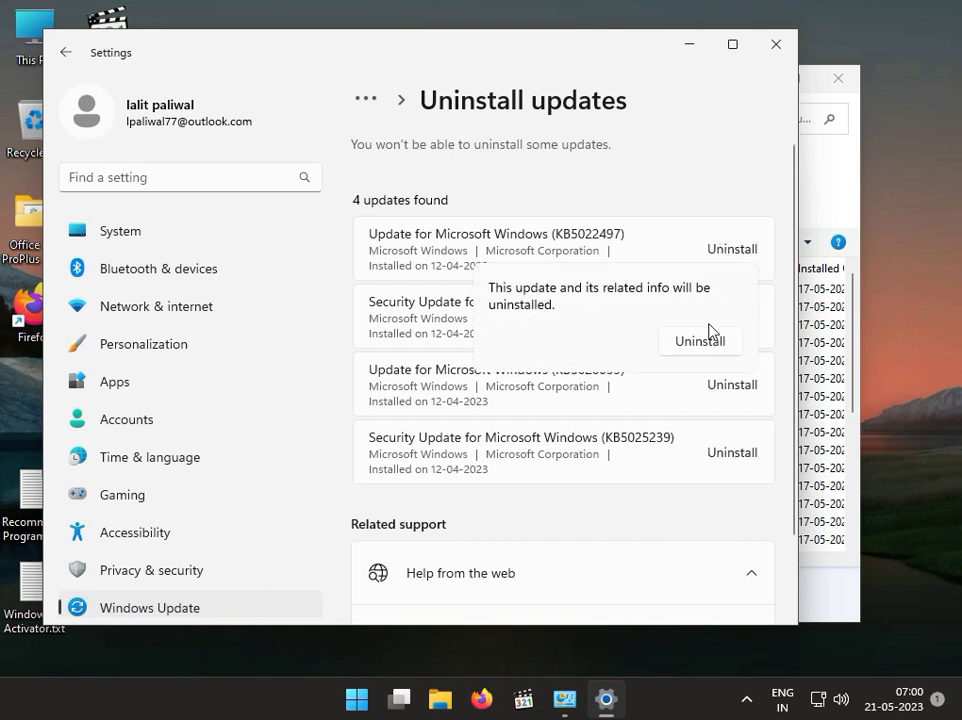
left_click(696, 189)
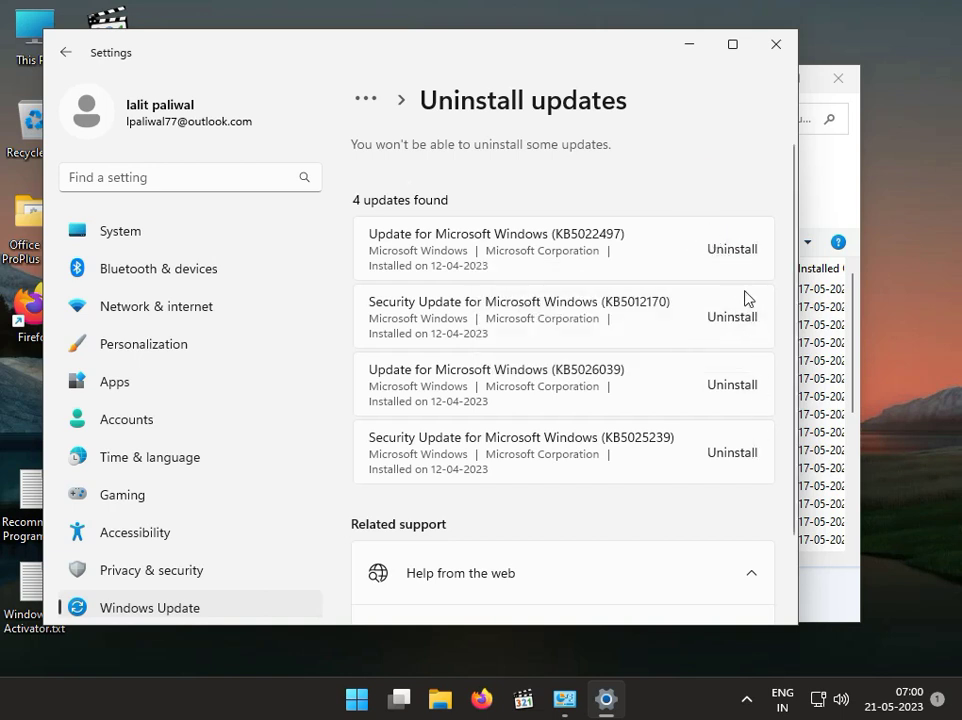
left_click(757, 55)
left_click(828, 80)
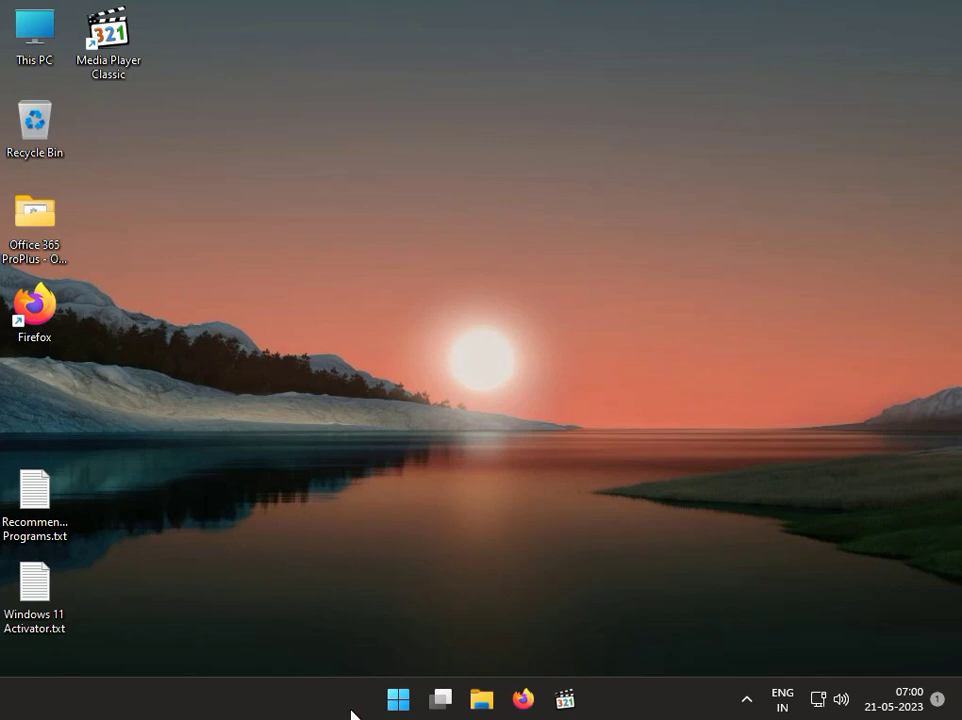
Open Settings and show the list of installed apps
left_click(399, 710)
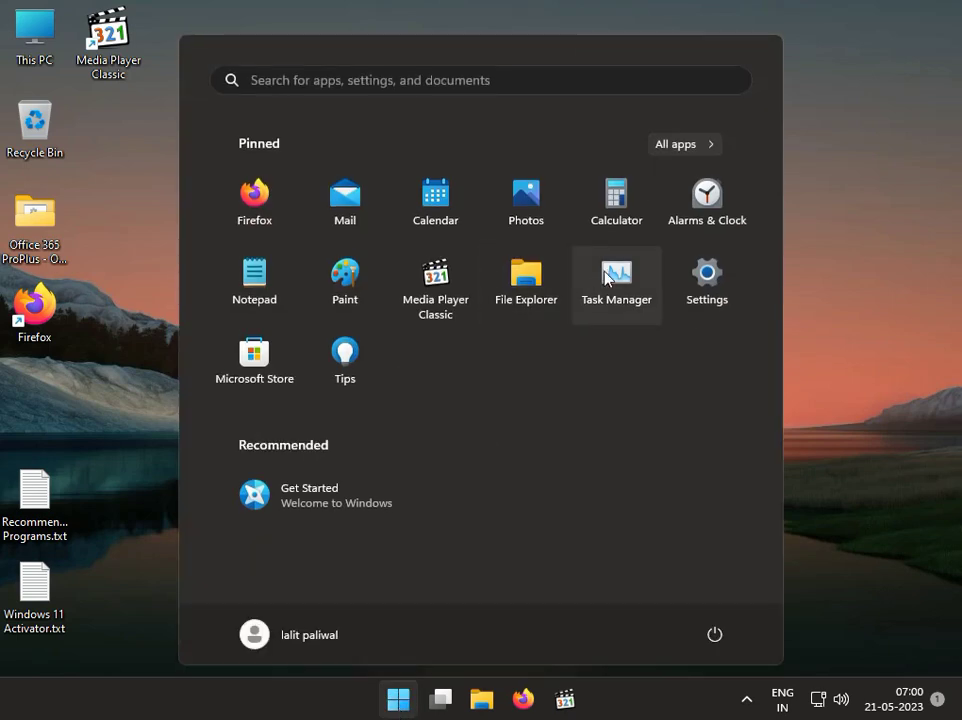
left_click(701, 277)
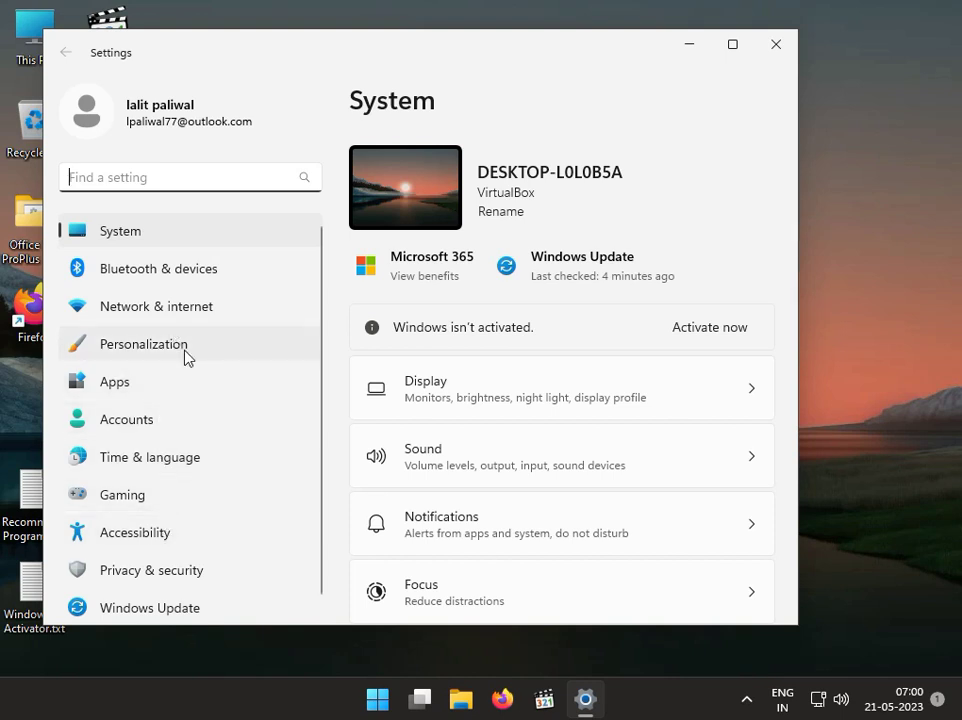
left_click(178, 384)
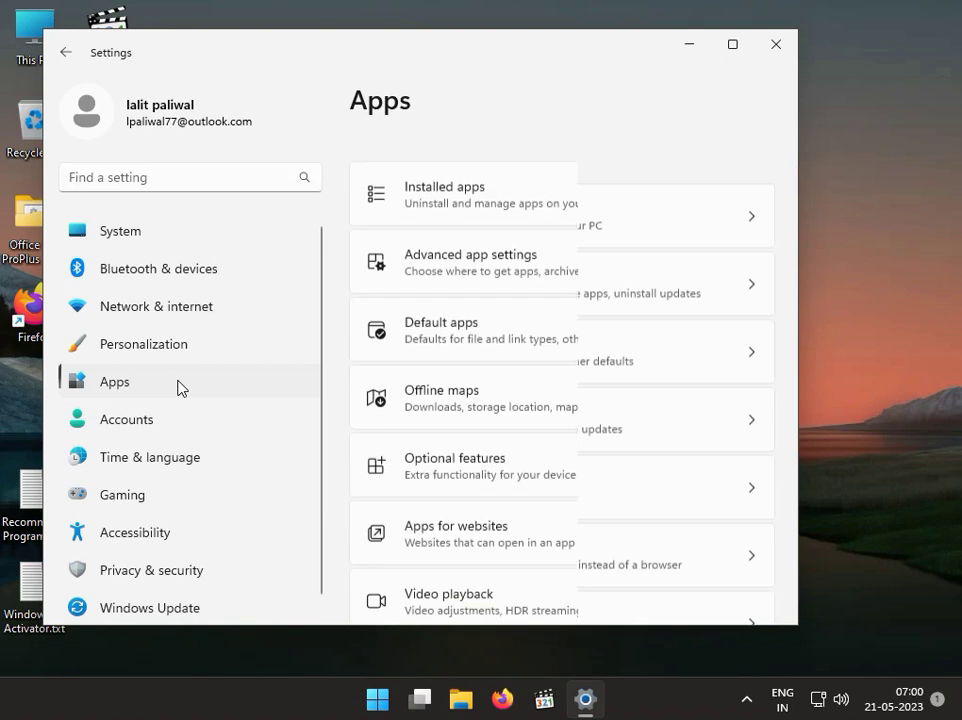
left_click(545, 189)
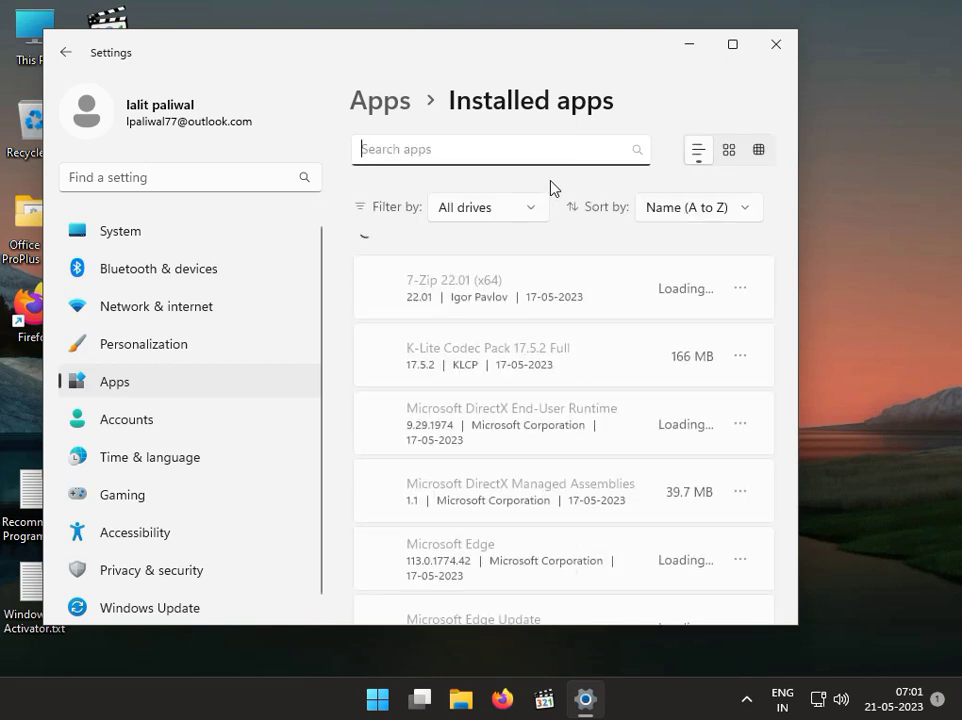
Enter 3DP net in the Run dialog as a note of the program name, cancel the dialog, and close Settings
key("super+r")
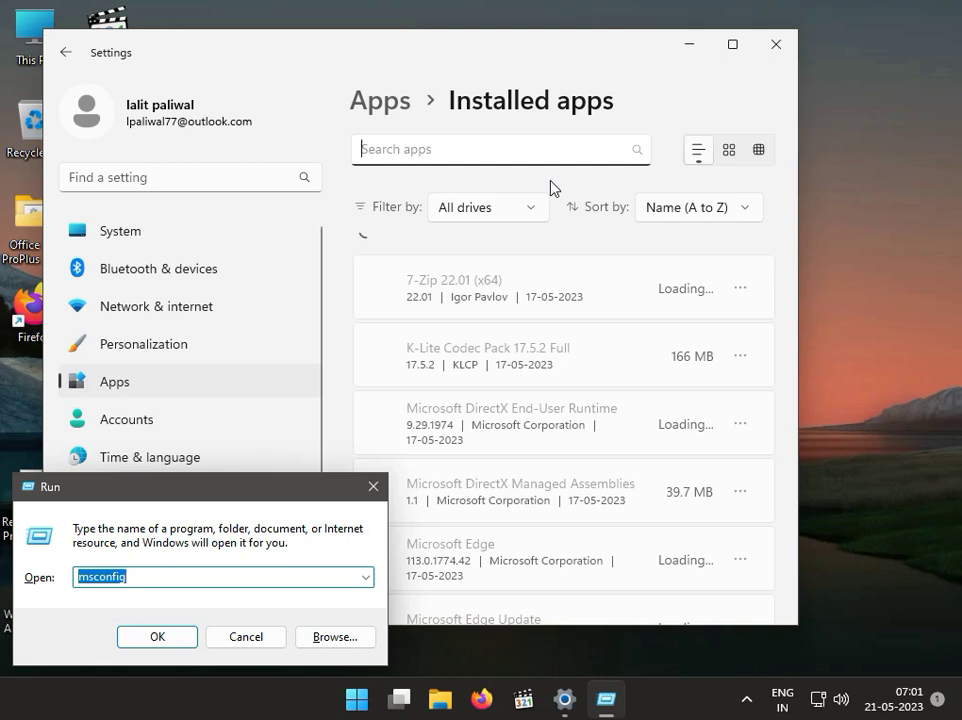
type("DP")
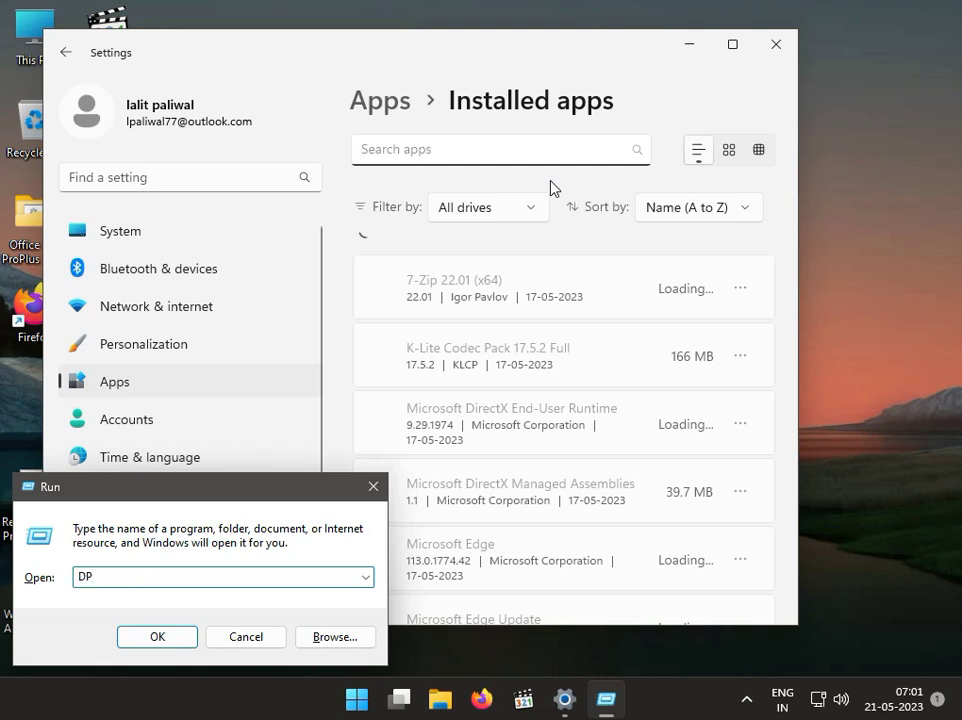
type(" net")
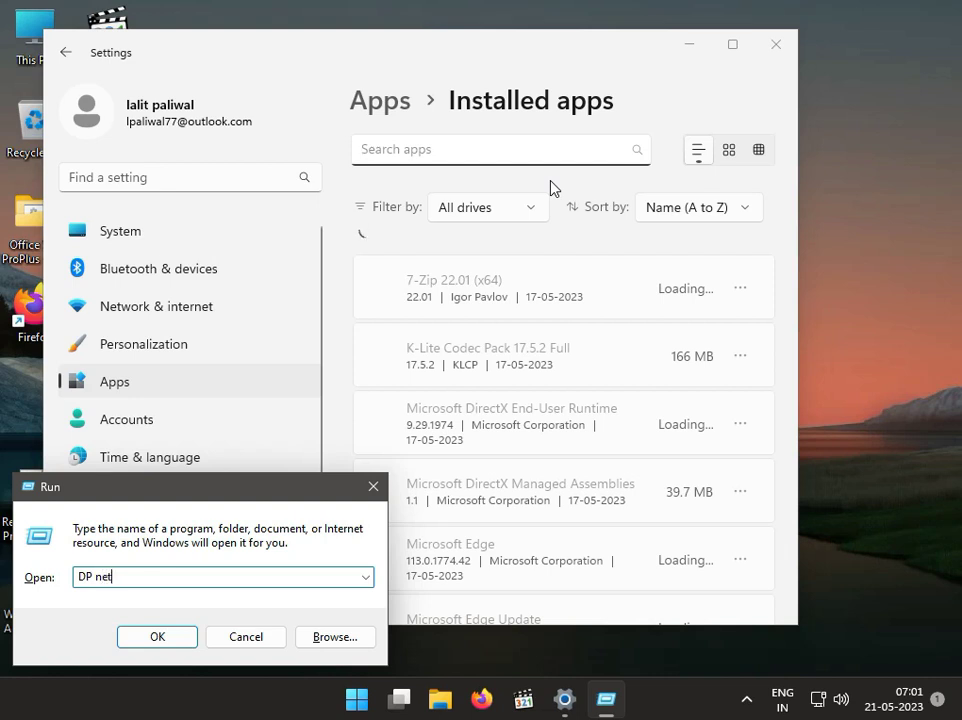
key("Left")
key("Left")
key("Left")
key("Left")
key("Left")
key("Left")
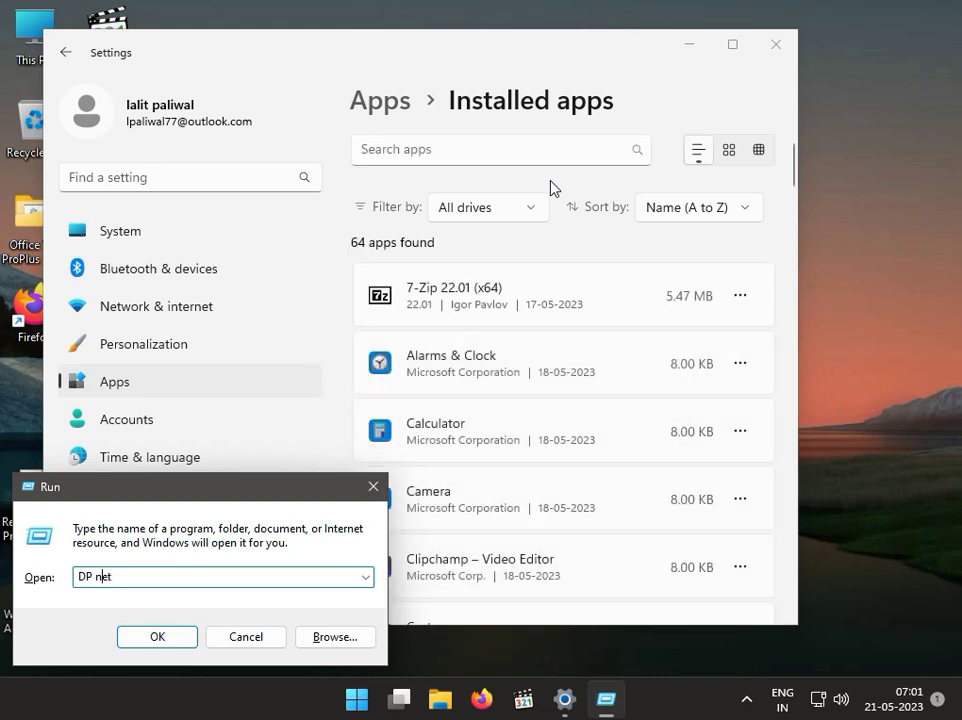
type("3")
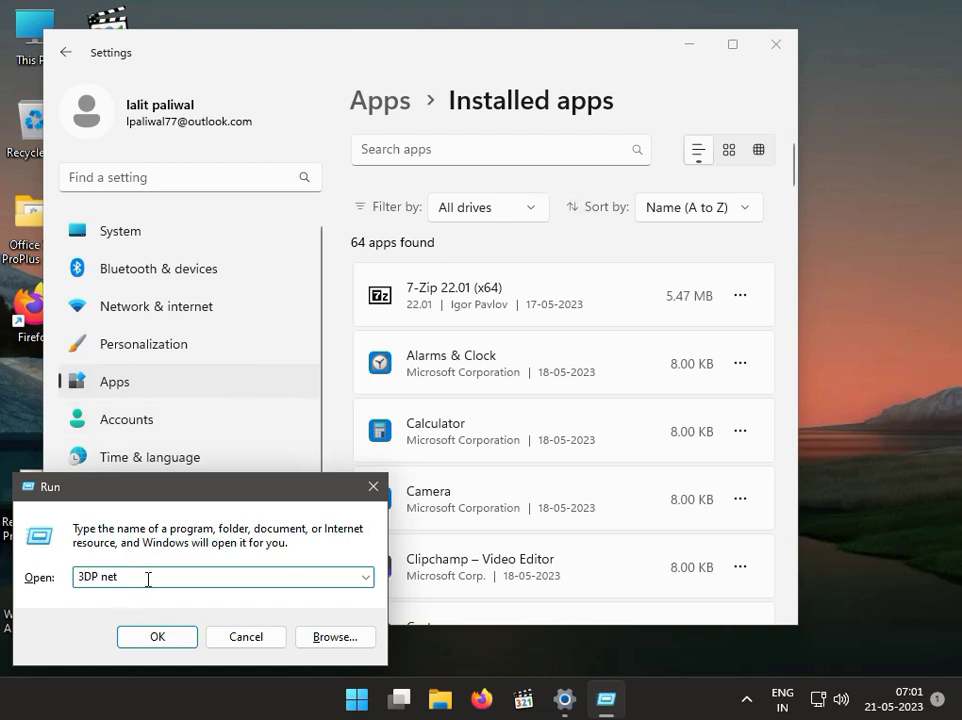
left_click(262, 642)
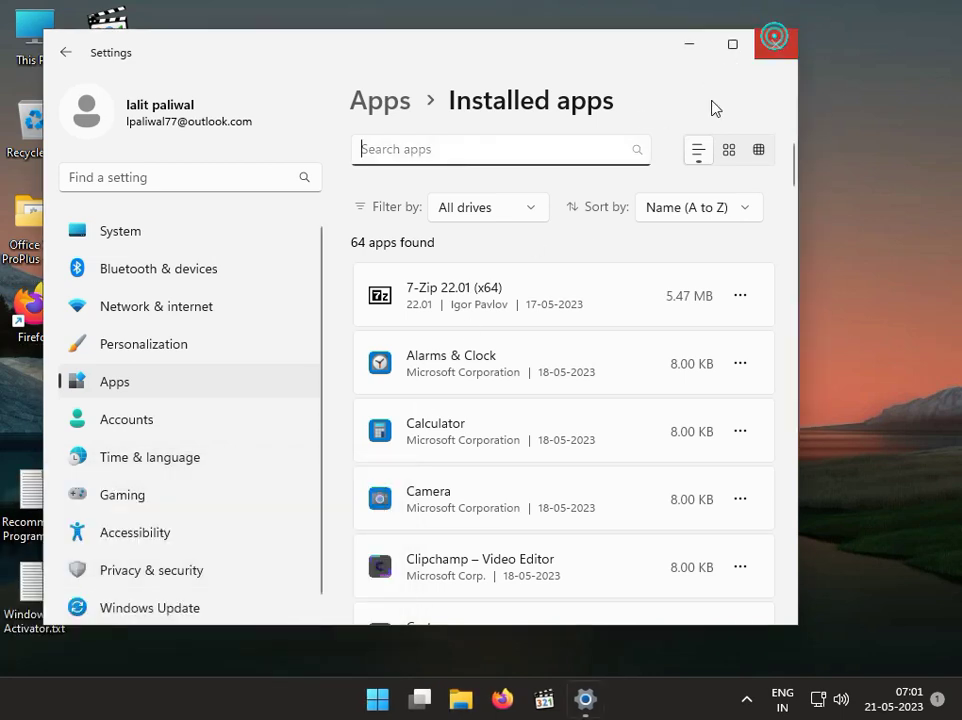
left_click(775, 42)
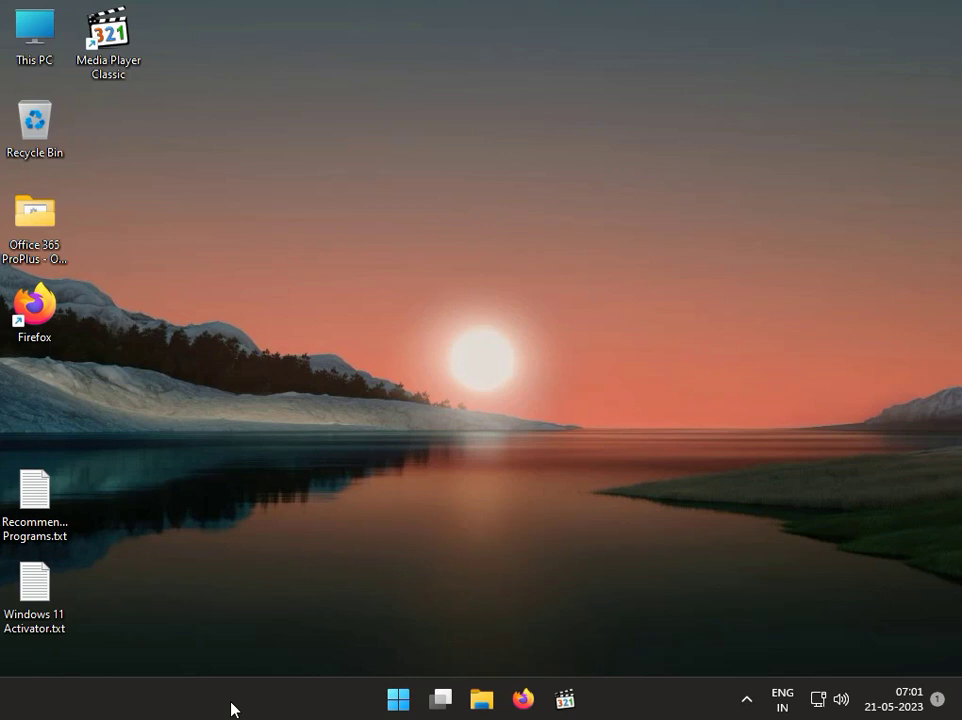
Open Windows Update in Settings, look through the listed updates and their download progress, and close Settings
left_click(400, 700)
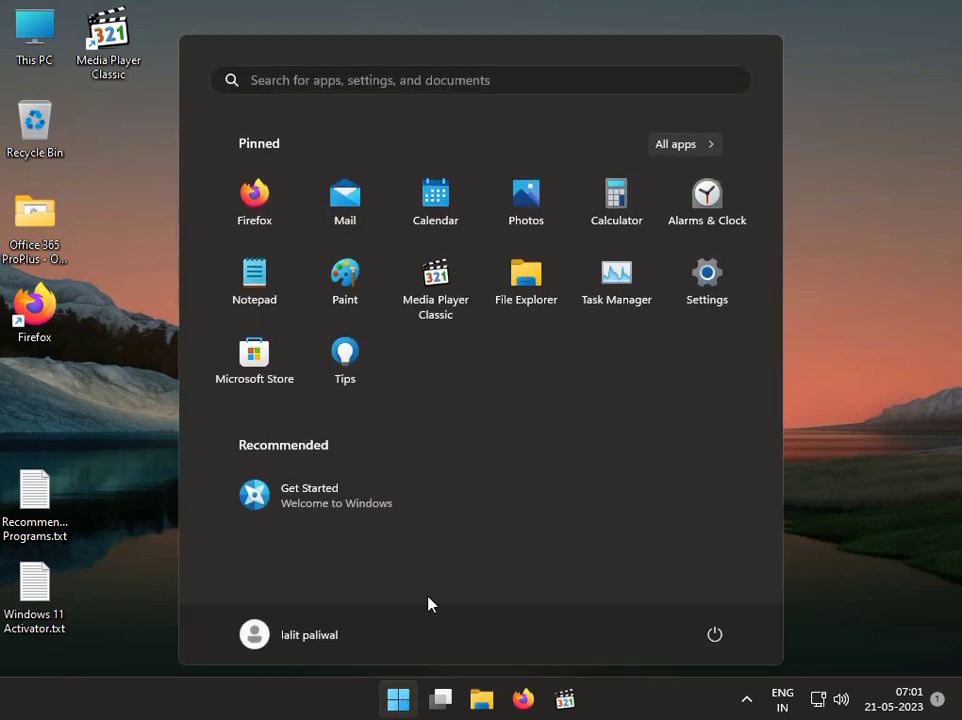
left_click(704, 274)
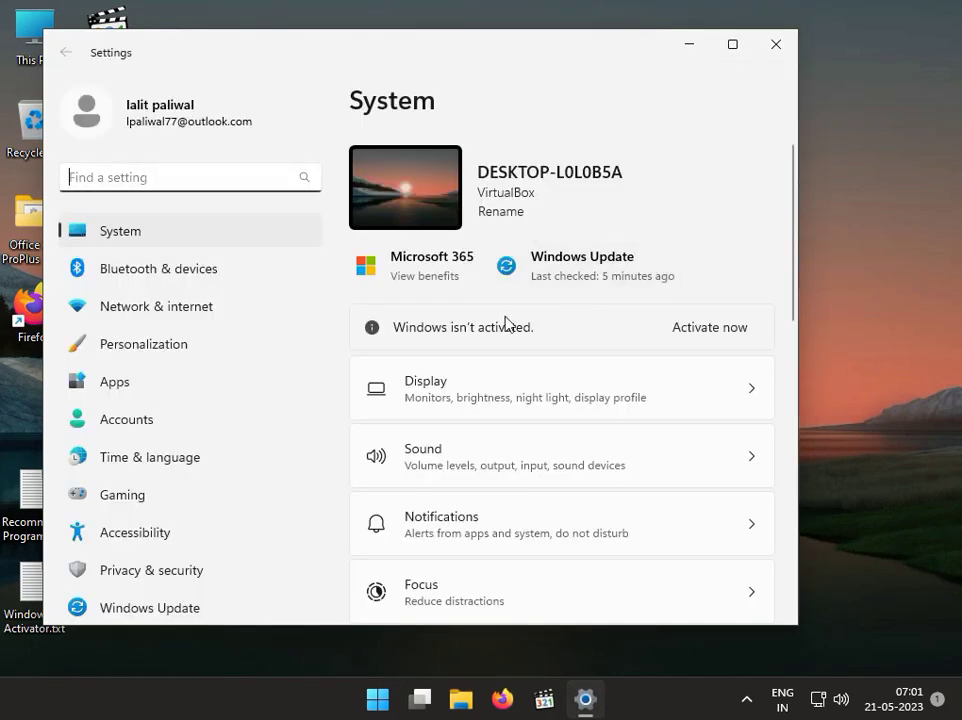
left_click(189, 607)
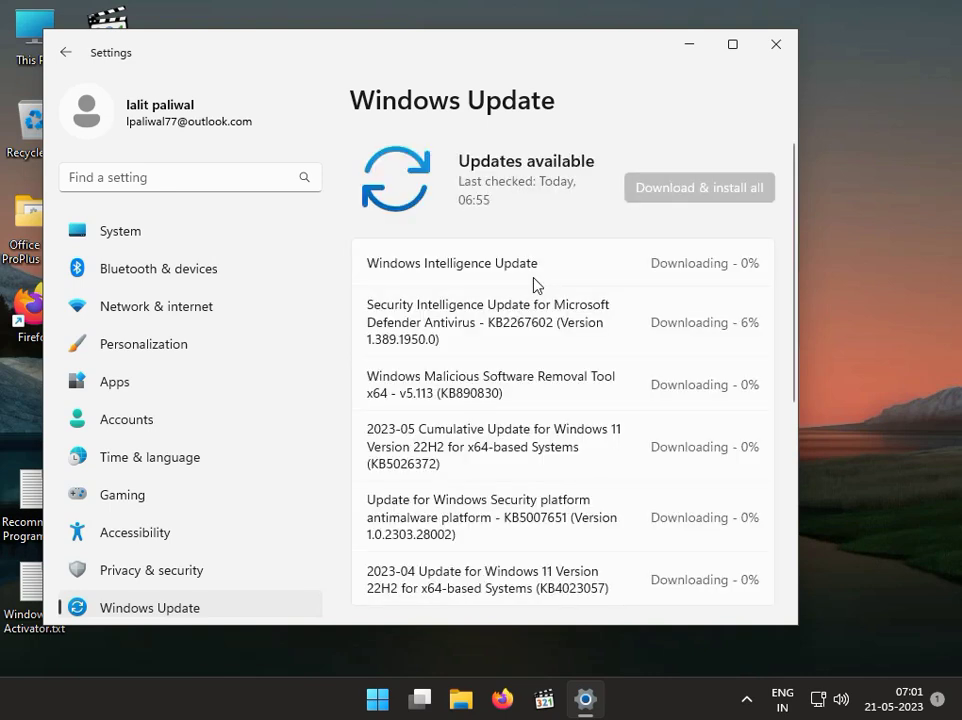
scroll(575, 296, "down", 5)
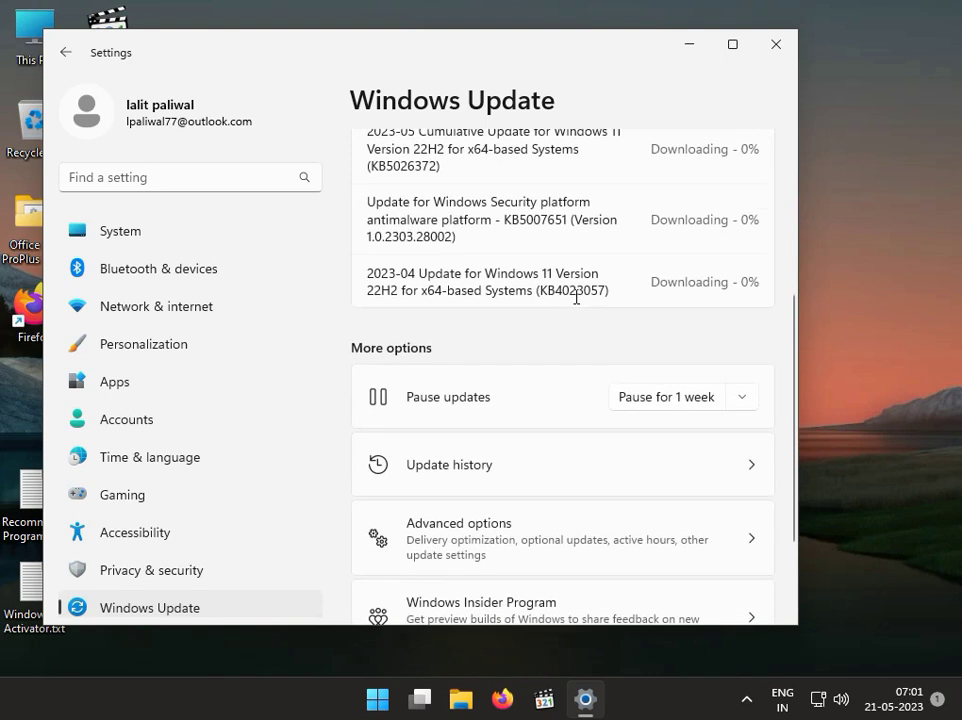
scroll(576, 296, "up", 3)
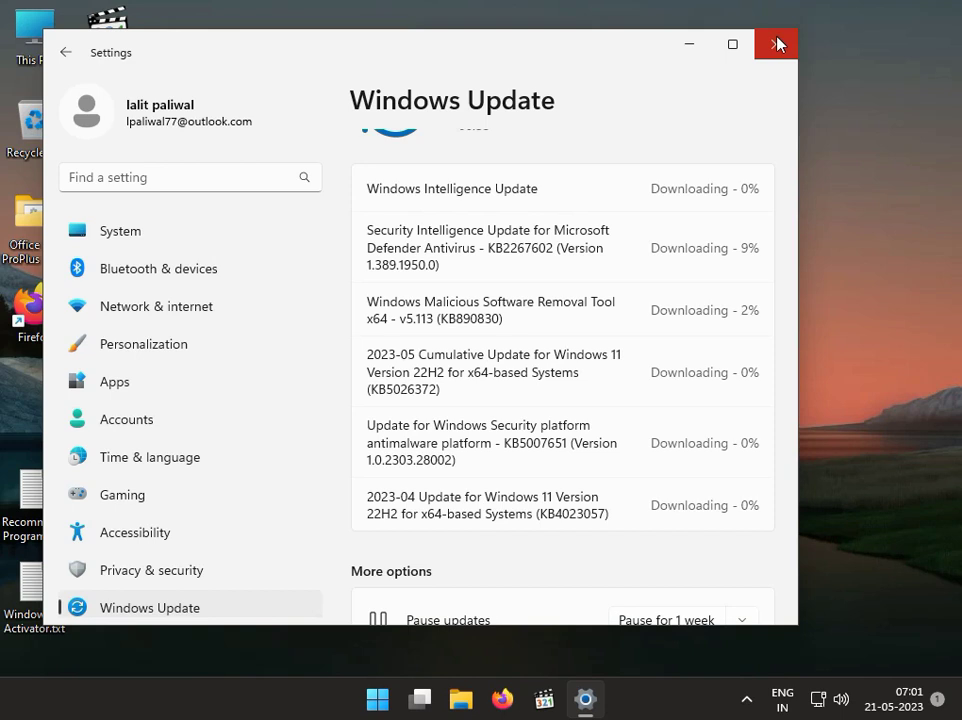
left_click(777, 47)
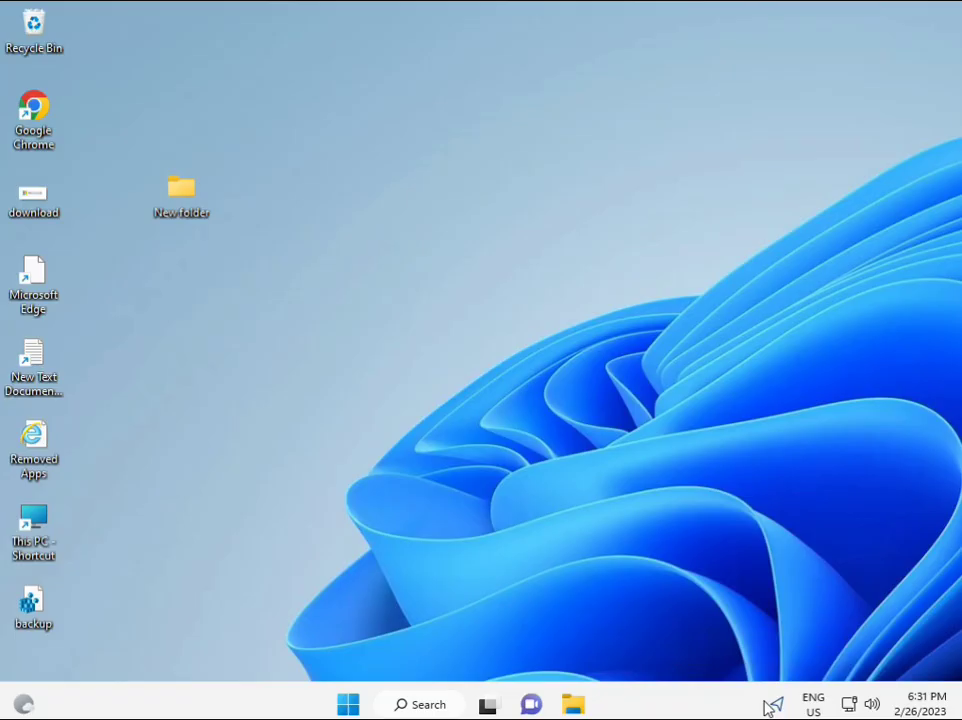
Search for cmd, open Command Prompt as administrator and allow it to make changes to the device
left_click(348, 706)
type("cmd")
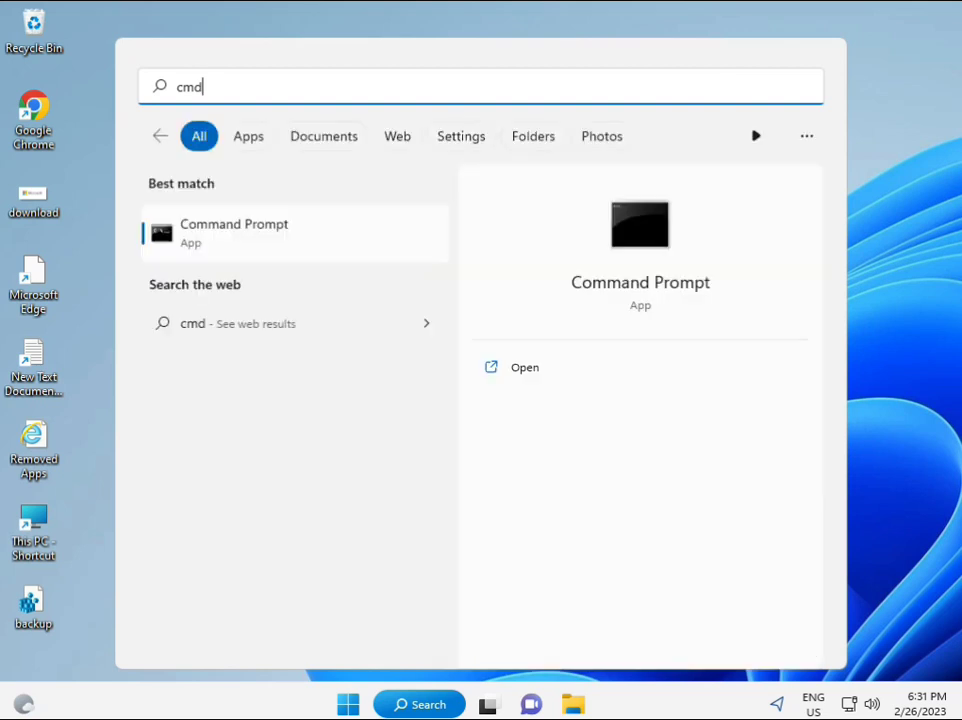
left_click(212, 235)
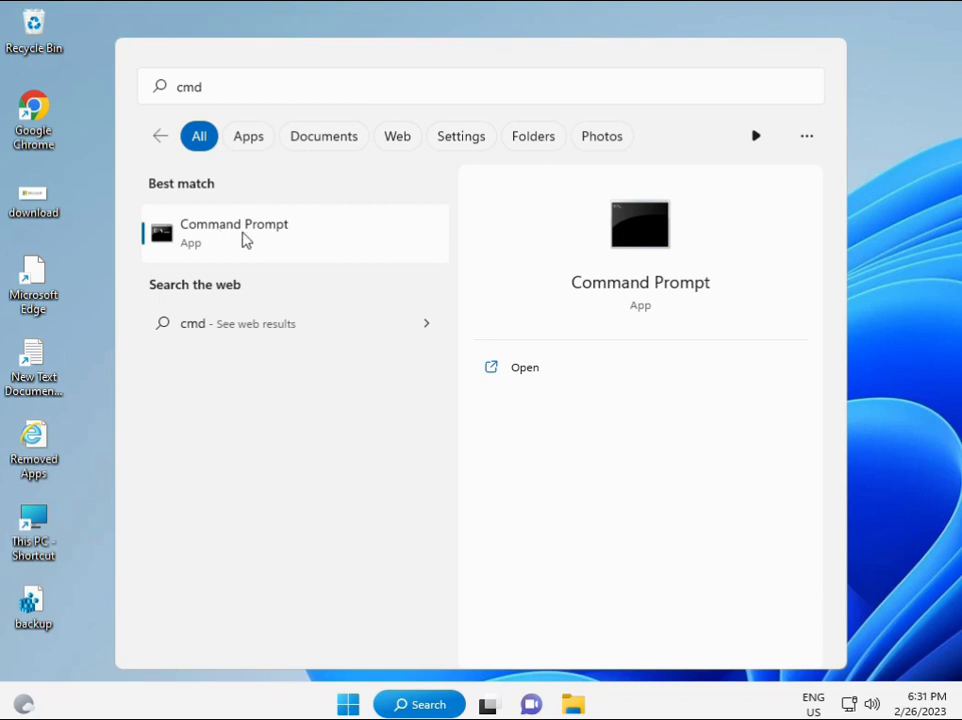
right_click(245, 240)
left_click(297, 260)
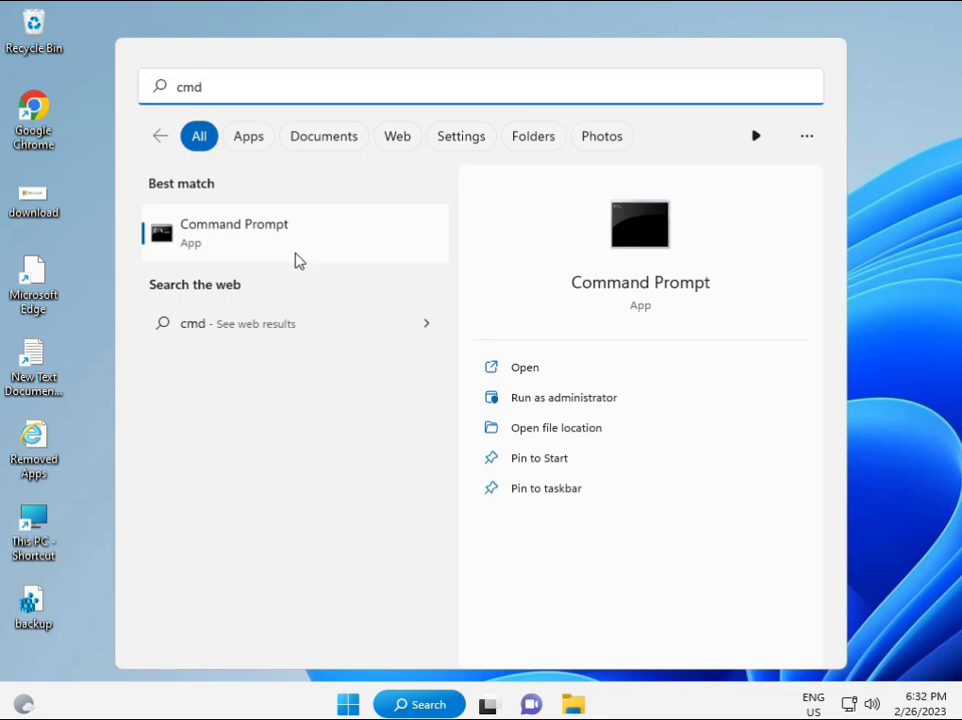
key("ctrl+shift+Return")
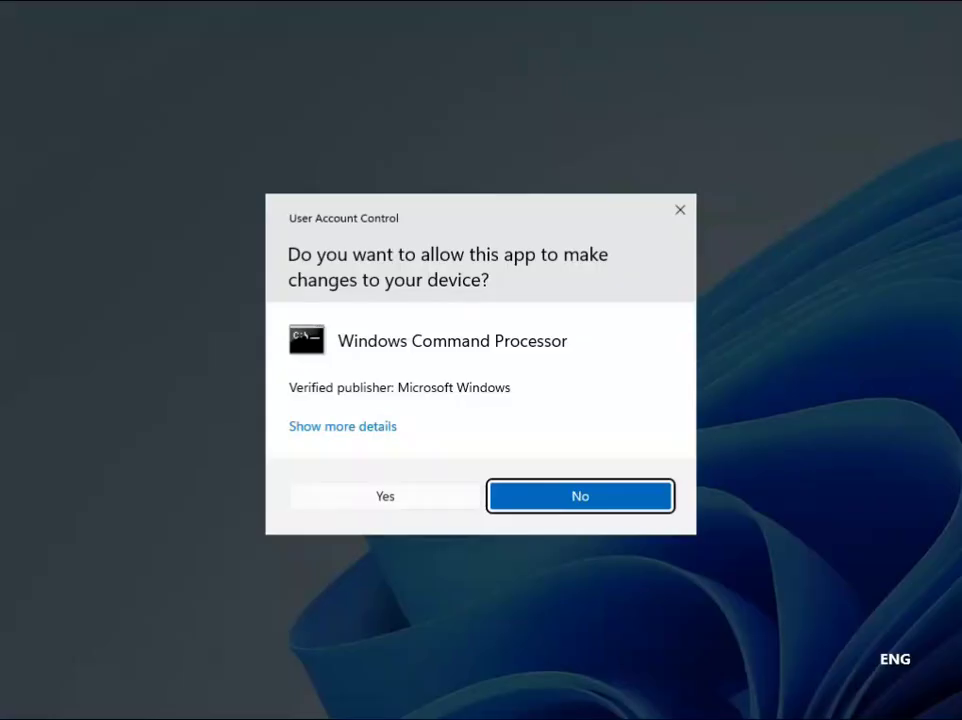
left_click(394, 494)
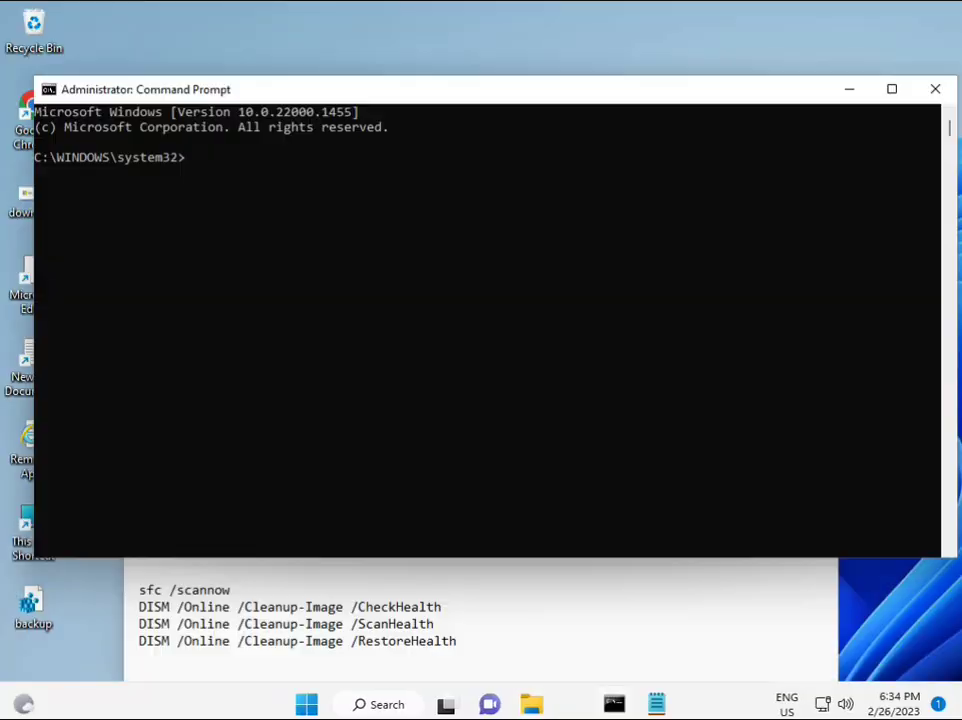
Run the system file scan with the command sfc /scannow in the elevated Command Prompt
left_click(190, 160)
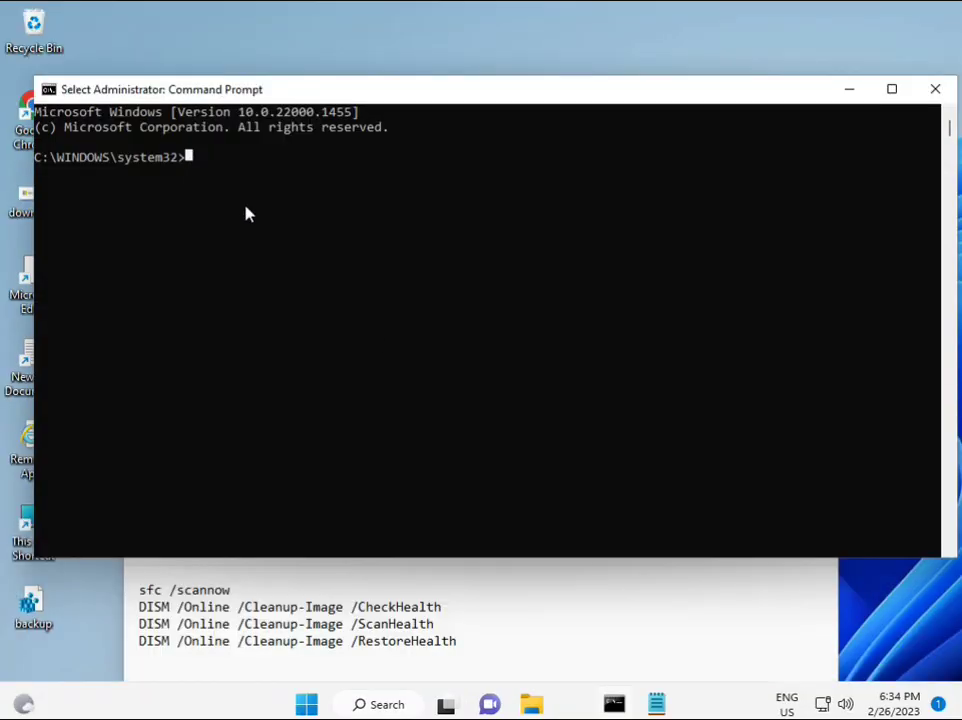
type("sca")
key("BackSpace")
key("BackSpace")
key("BackSpace")
type("sfc ")
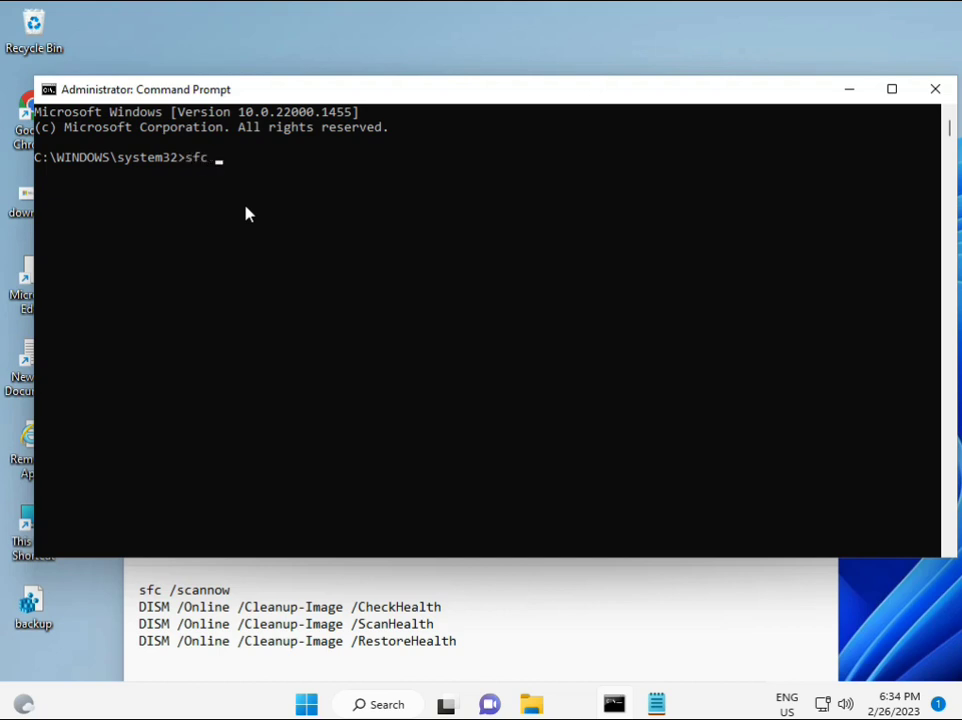
type("/scannow")
key("Return")
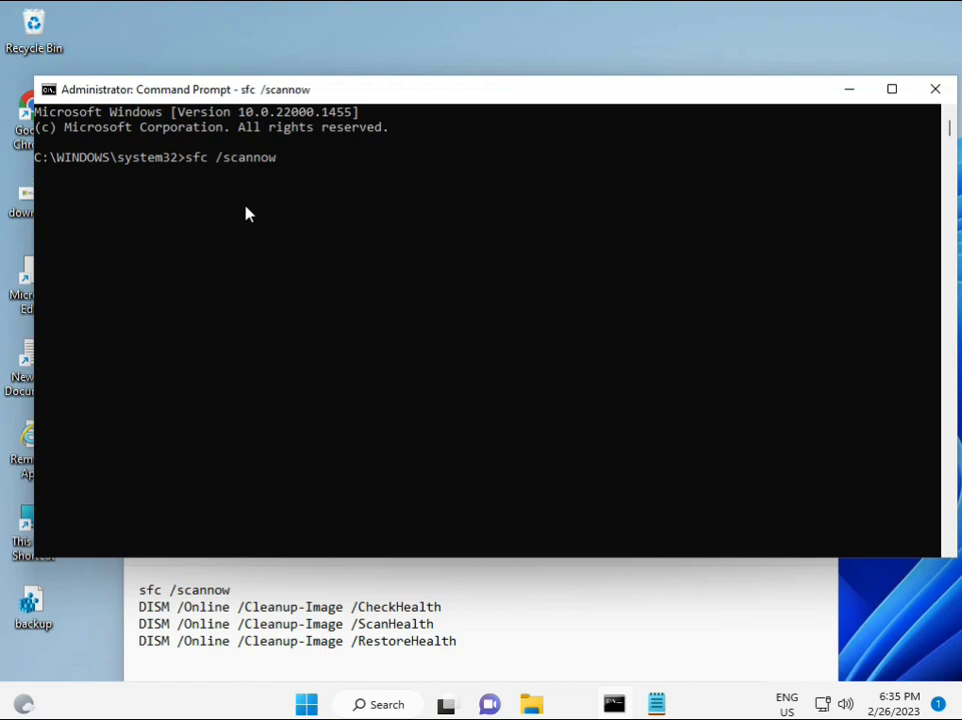
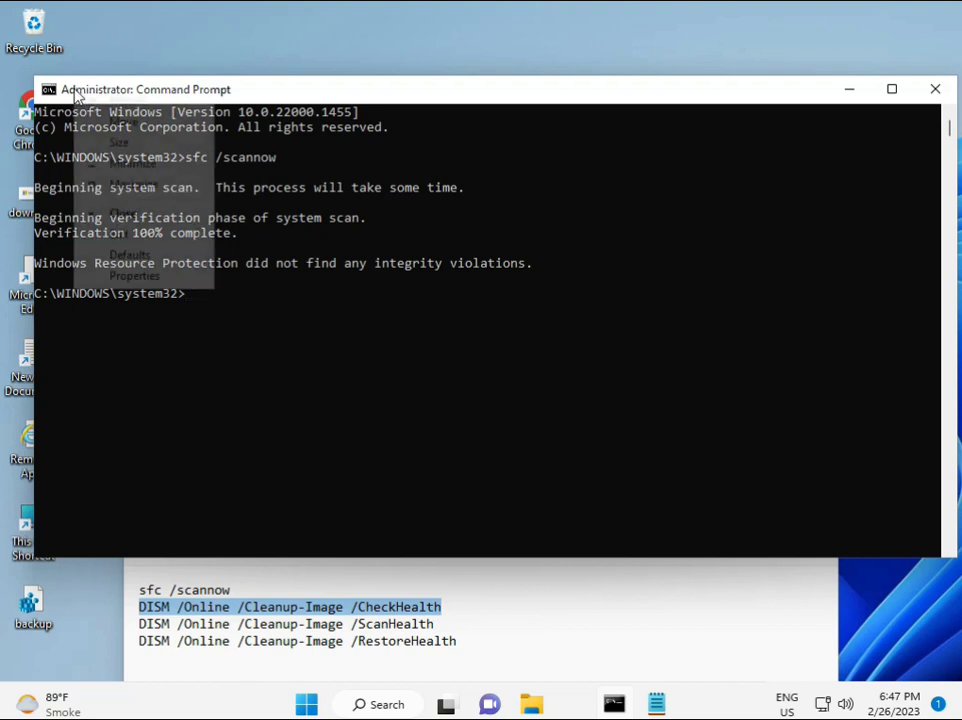
Paste the copied command DISM /Online /Cleanup-Image /CheckHealth at the prompt and run it
mouse_move(163, 234)
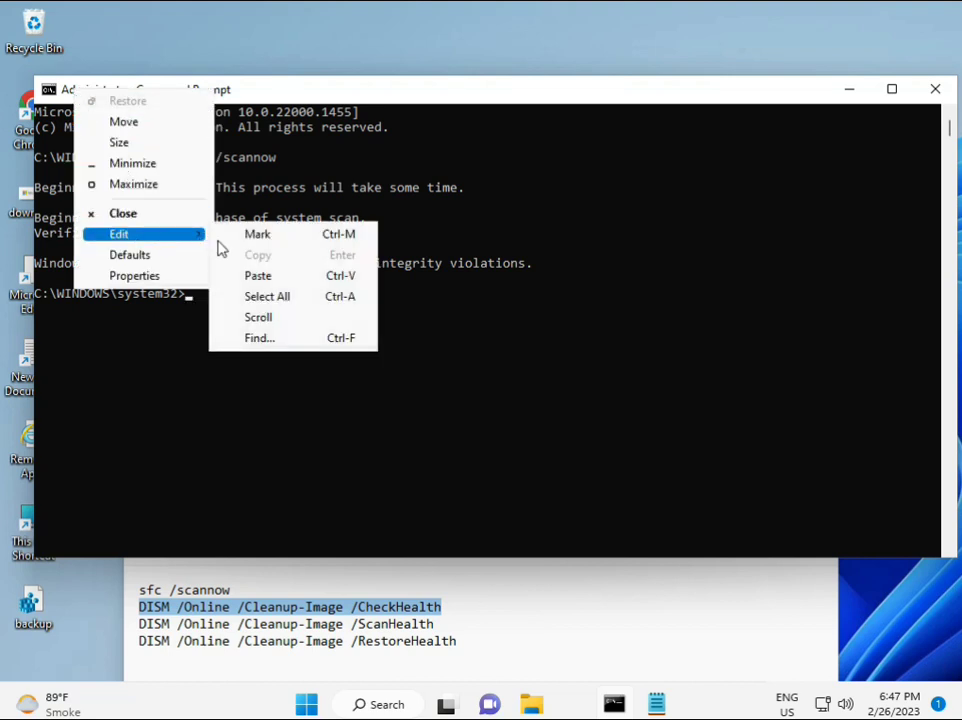
left_click(255, 276)
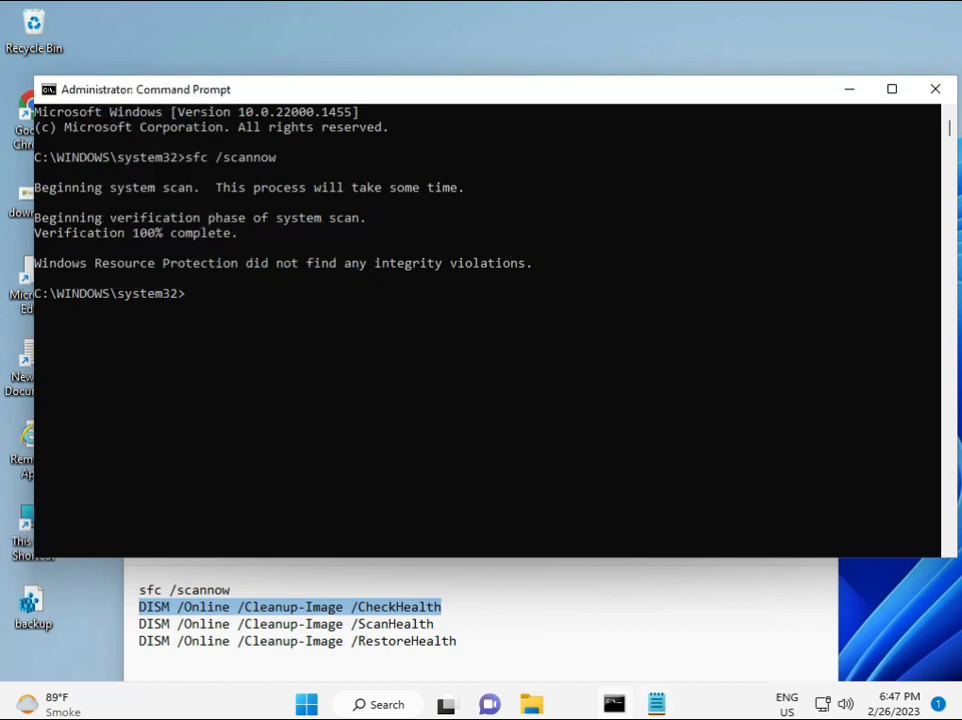
right_click(217, 393)
left_click(184, 296)
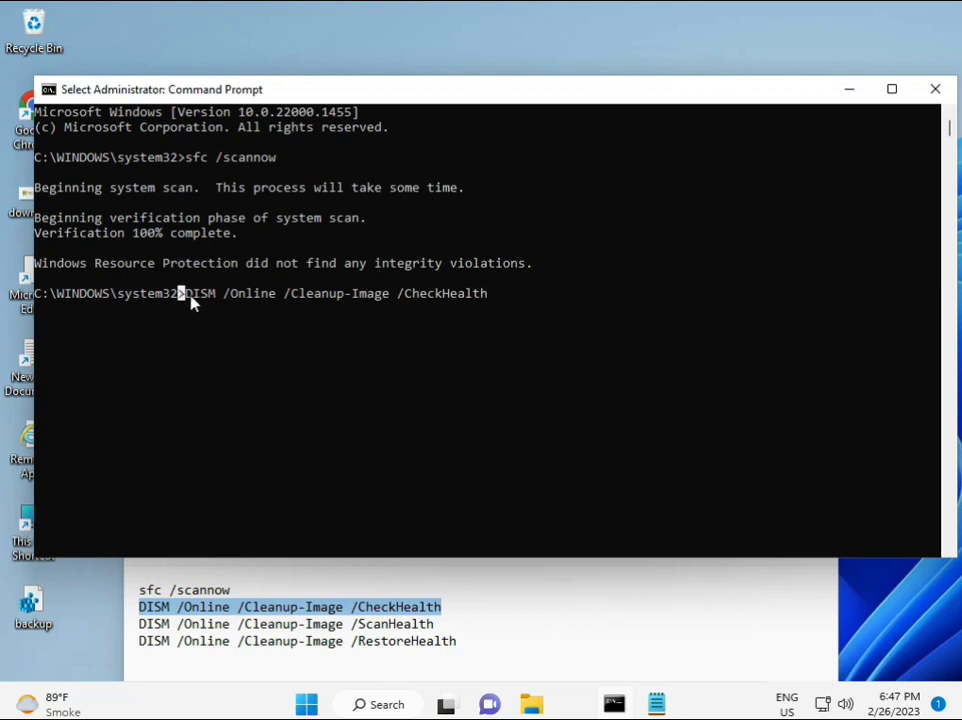
key("Return")
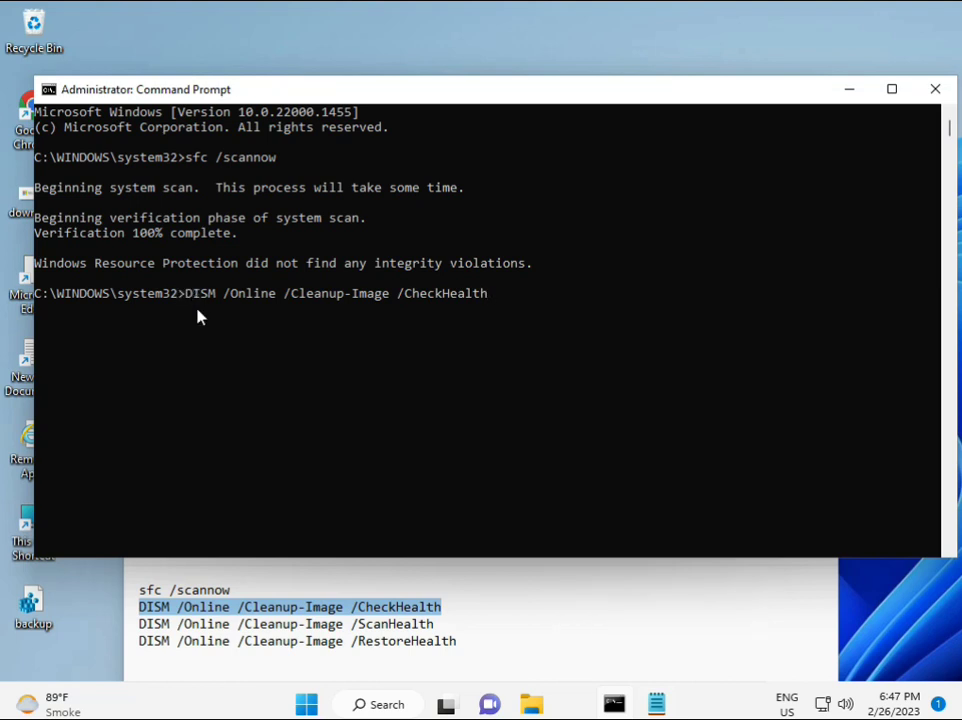
key("Return")
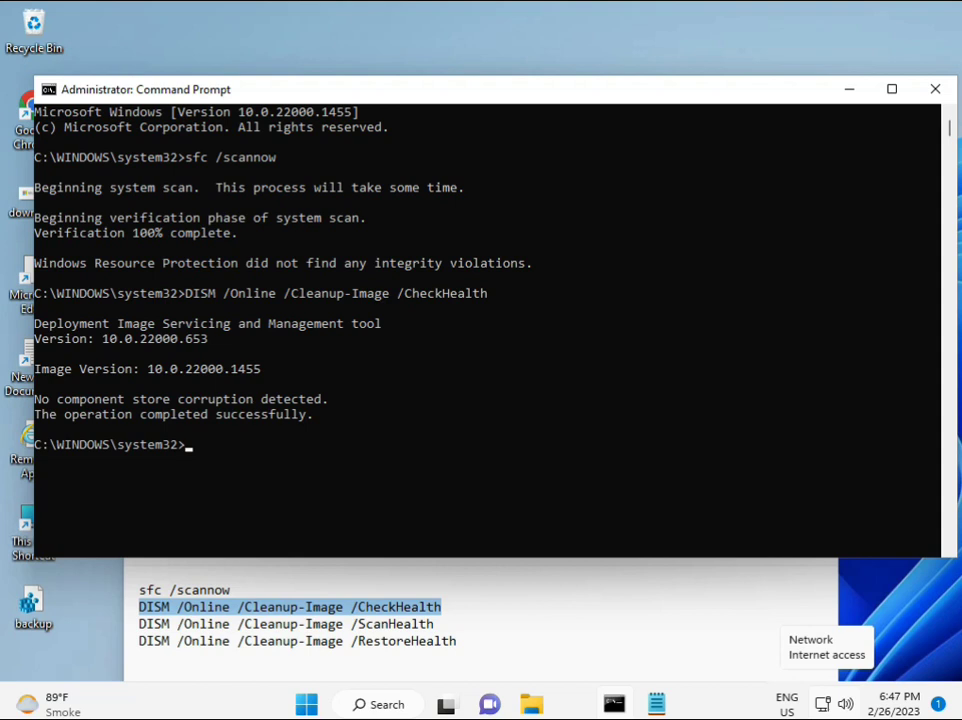
Copy DISM /Online /Cleanup-Image /ScanHealth from the Notepad document, paste it into Command Prompt and run it
left_click_drag(139, 624, 458, 624)
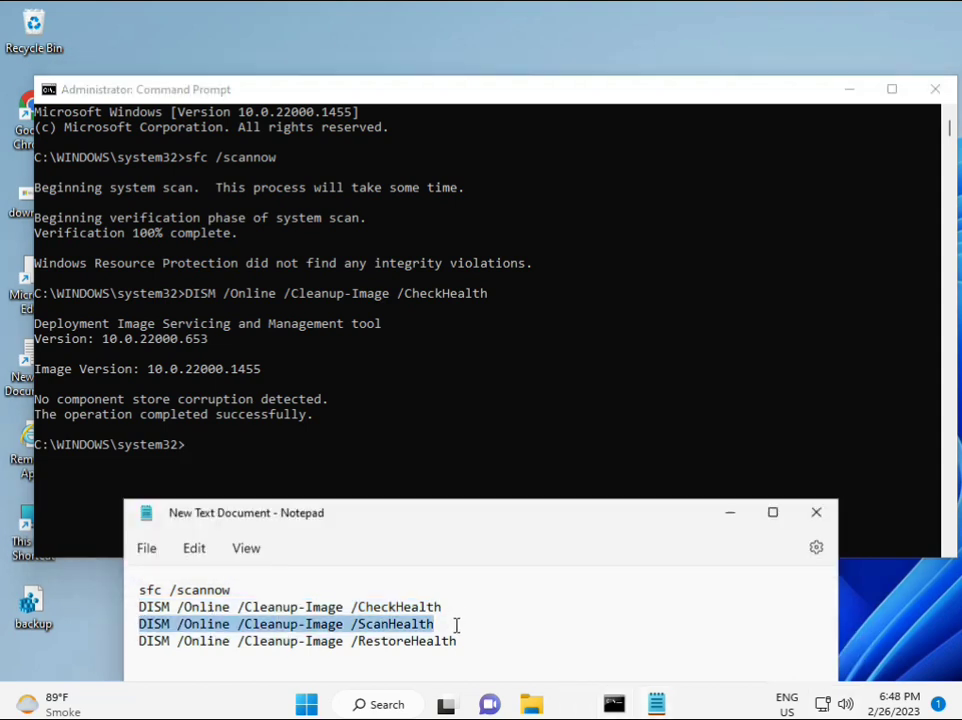
right_click(421, 625)
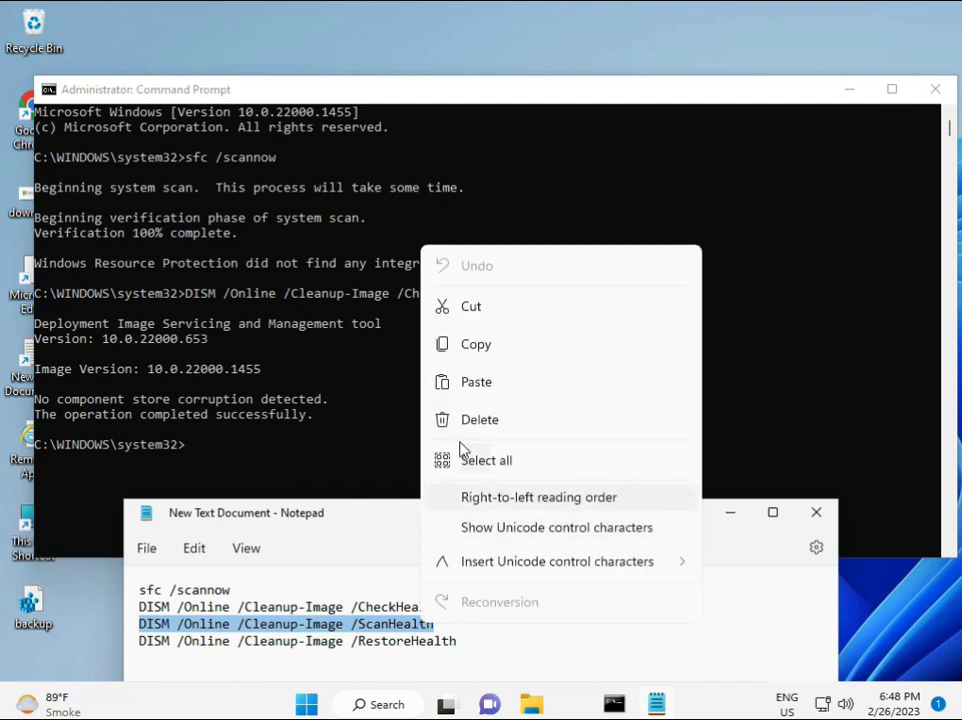
left_click(470, 358)
left_click(193, 455)
left_click(193, 455)
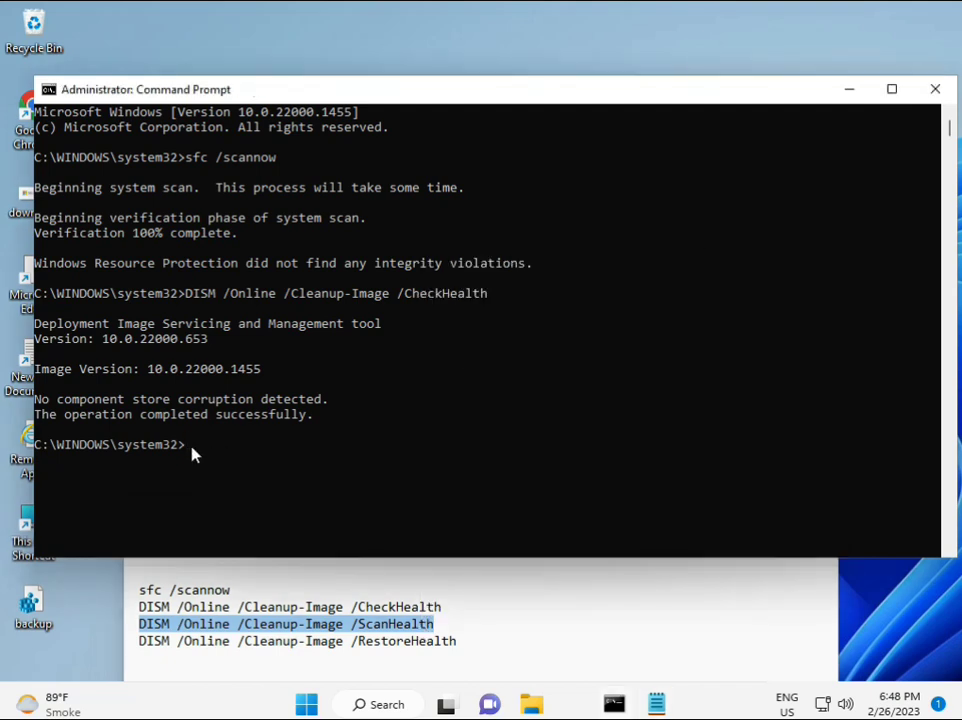
right_click(193, 455)
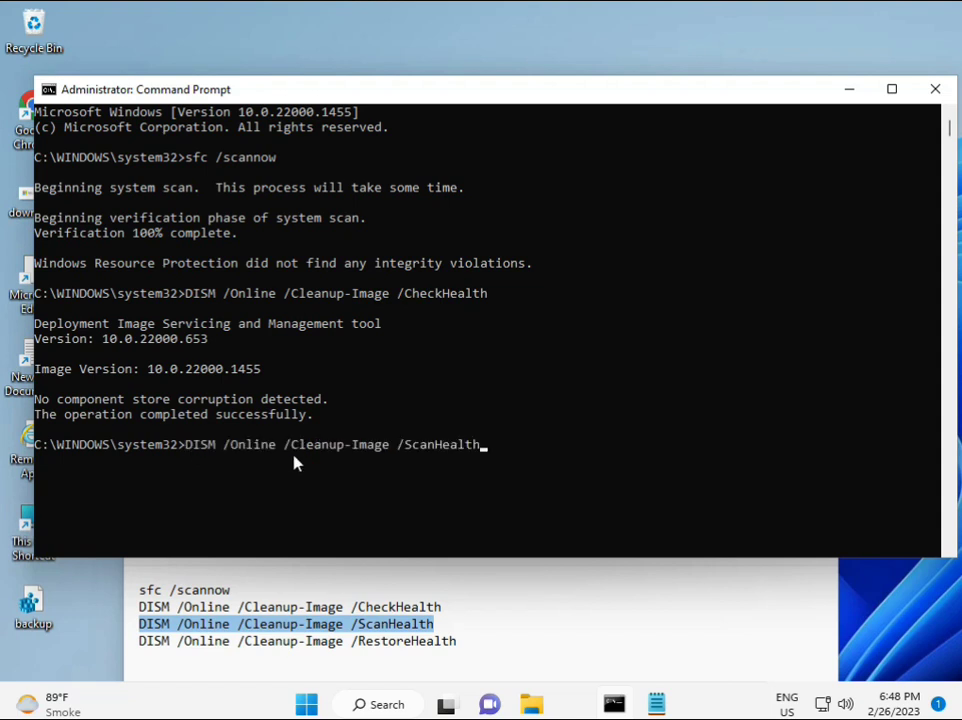
key("Return")
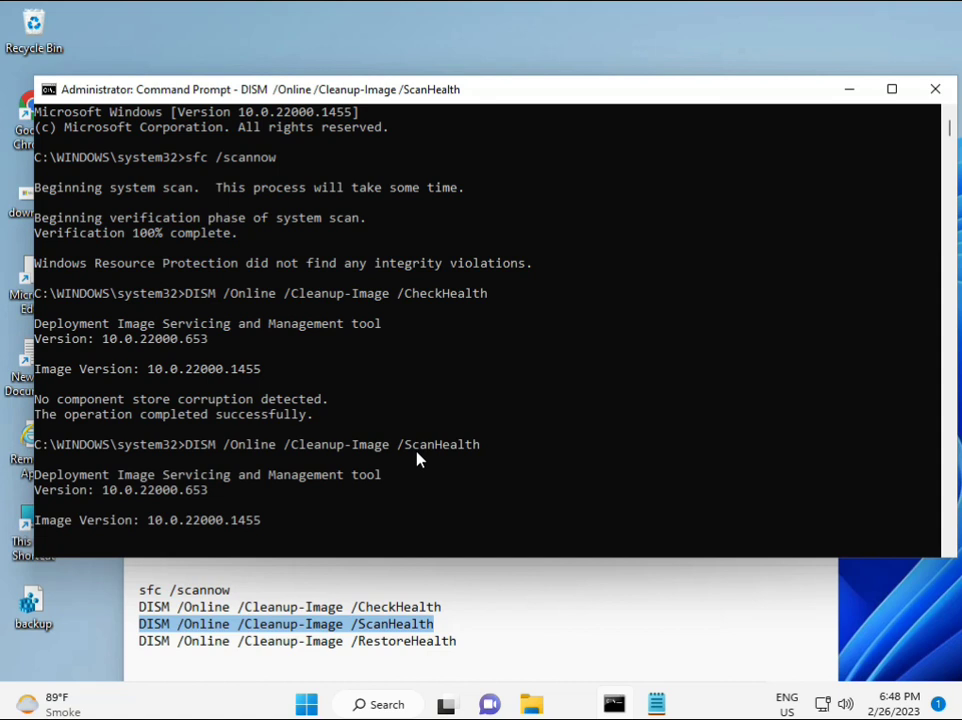
left_click(614, 704)
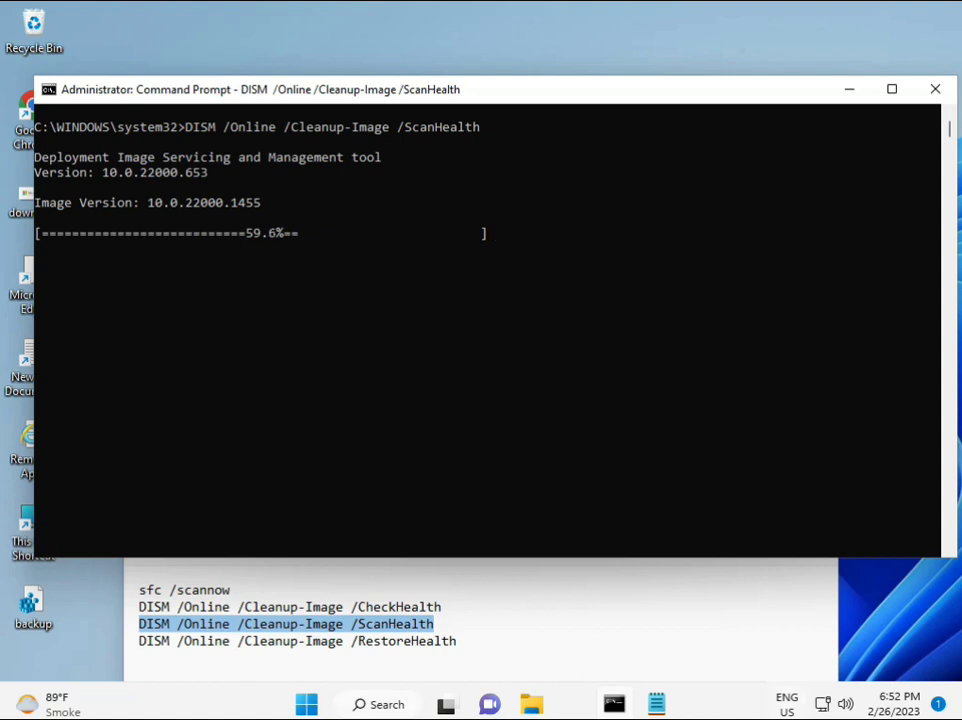
key("alt+shift")
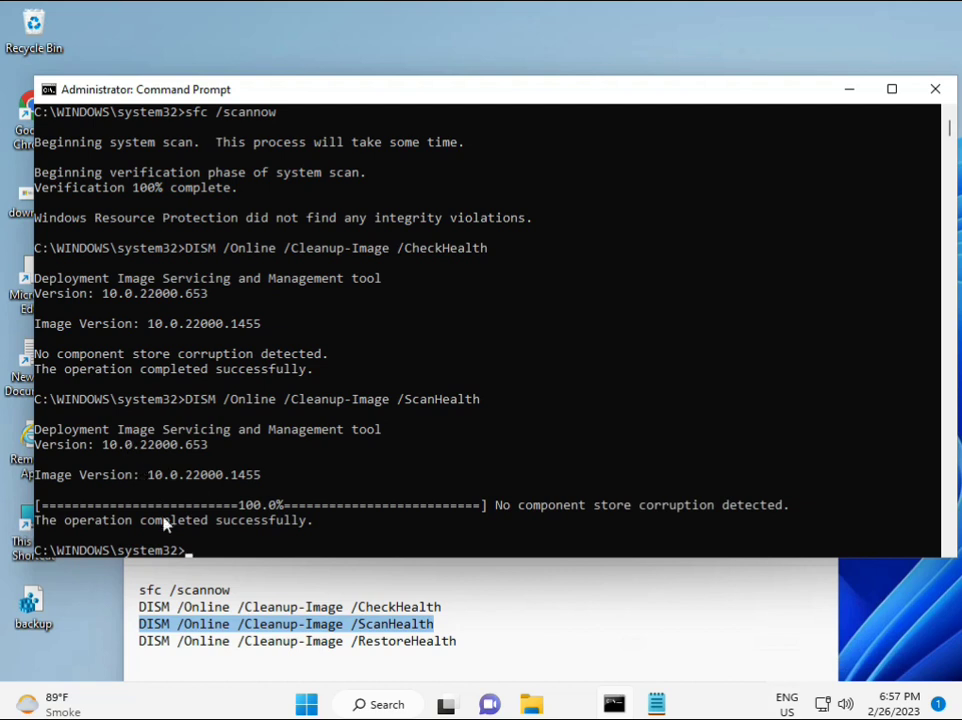
Copy DISM /Online /Cleanup-Image /RestoreHealth from the Notepad document and paste it at the Command Prompt
left_click(216, 522)
left_click_drag(218, 521, 313, 524)
left_click(228, 641)
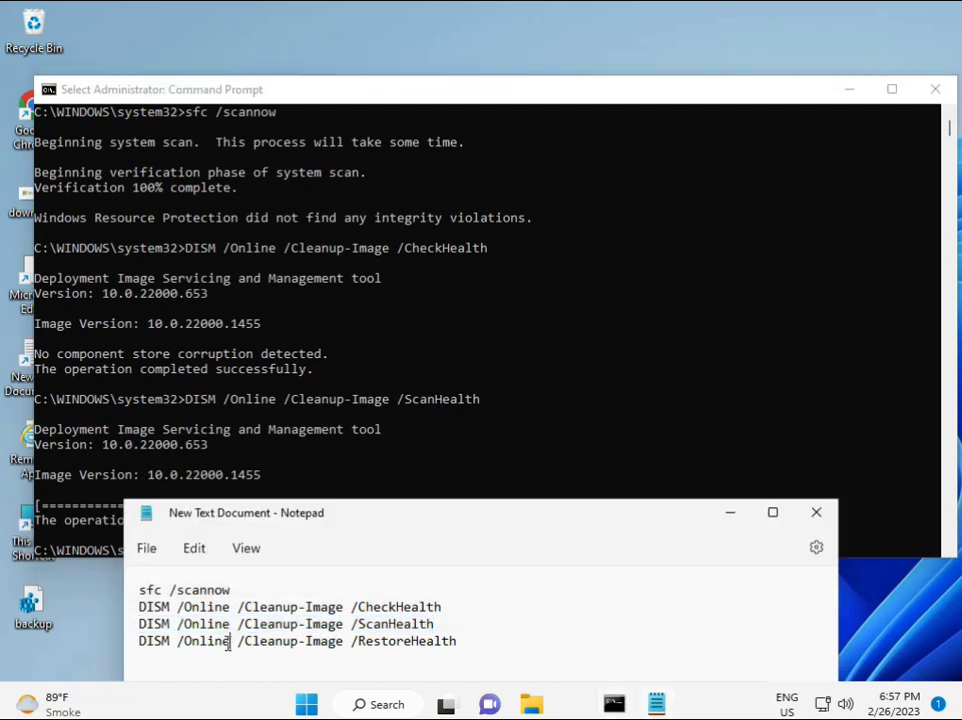
triple_click(228, 645)
right_click(228, 651)
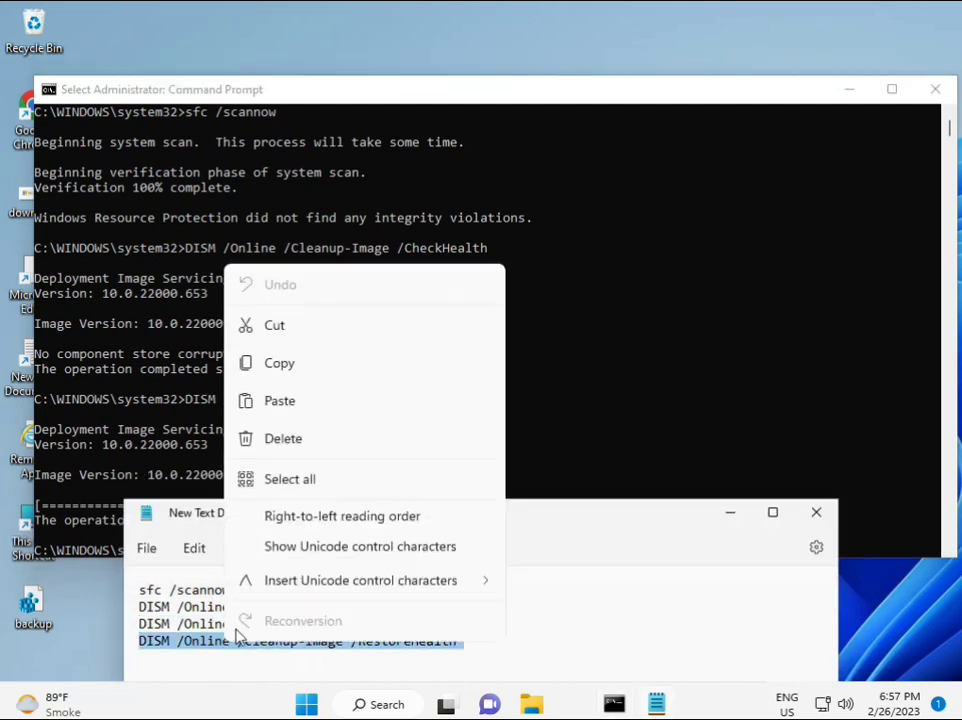
left_click(282, 372)
left_click(236, 495)
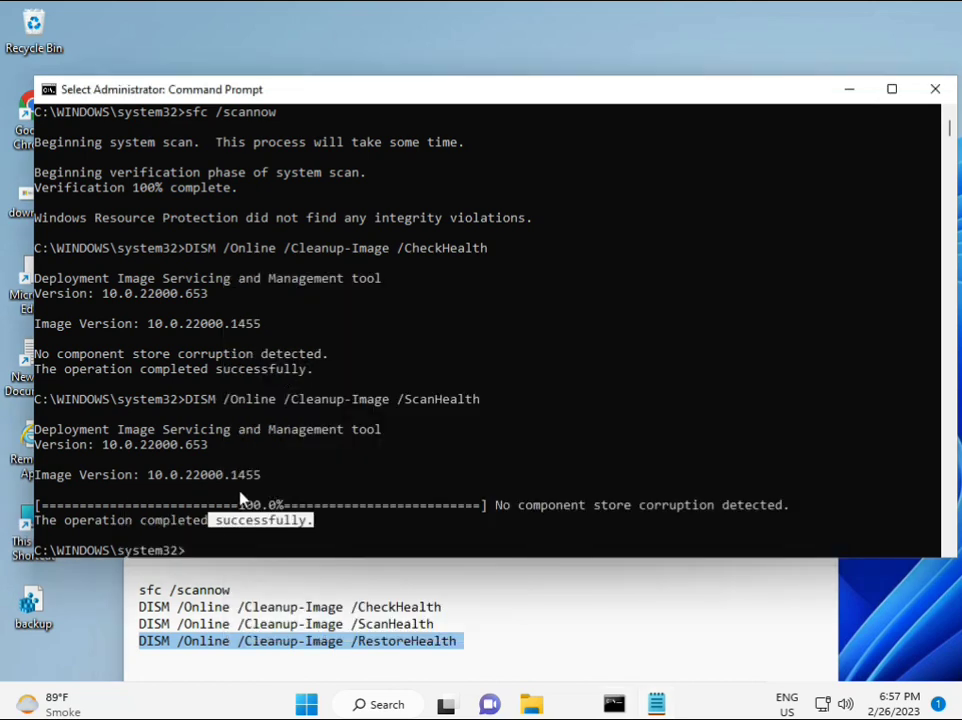
left_click(189, 553)
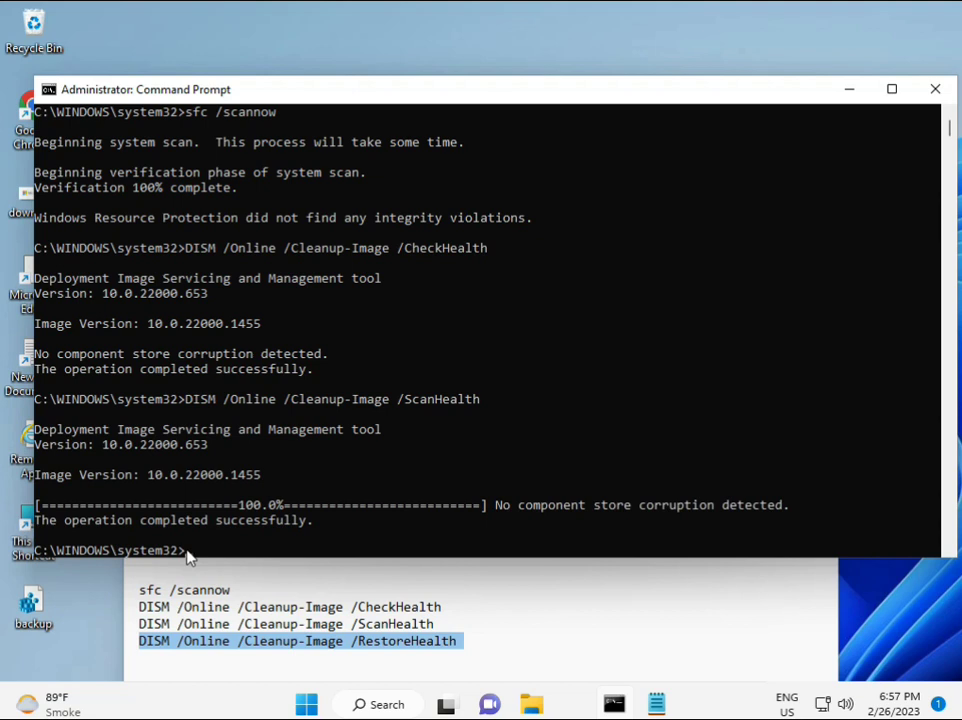
left_click(189, 556)
key("ctrl+v")
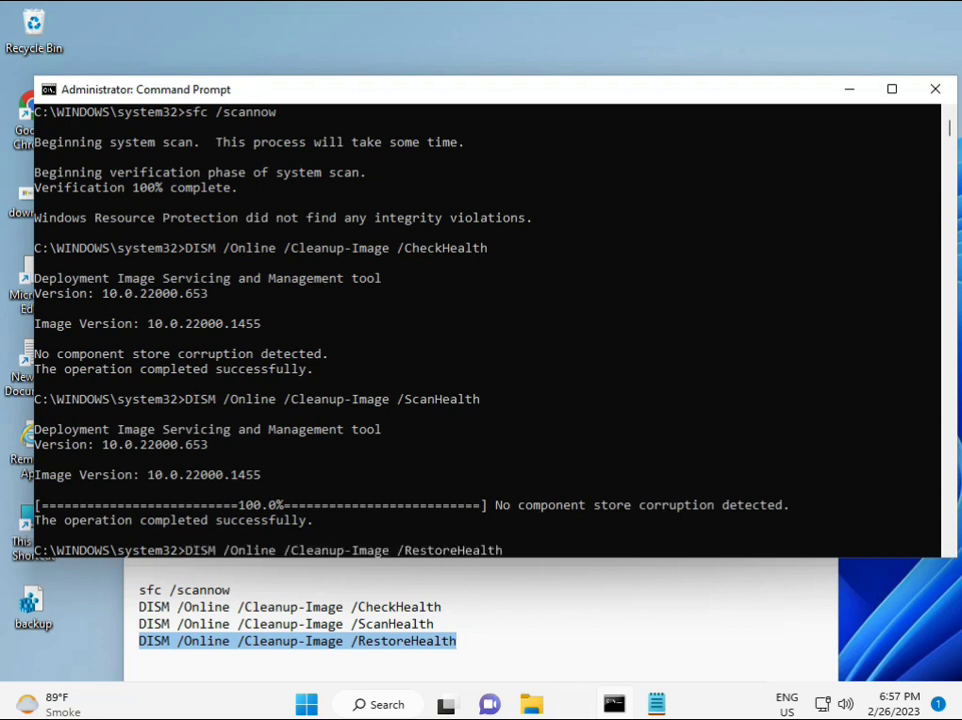
Clear the text selection in Command Prompt and run the pasted DISM RestoreHealth command
scroll(587, 454, "down", 9)
scroll(545, 447, "up", 10)
scroll(952, 140, "down", 5)
scroll(952, 140, "up", 5)
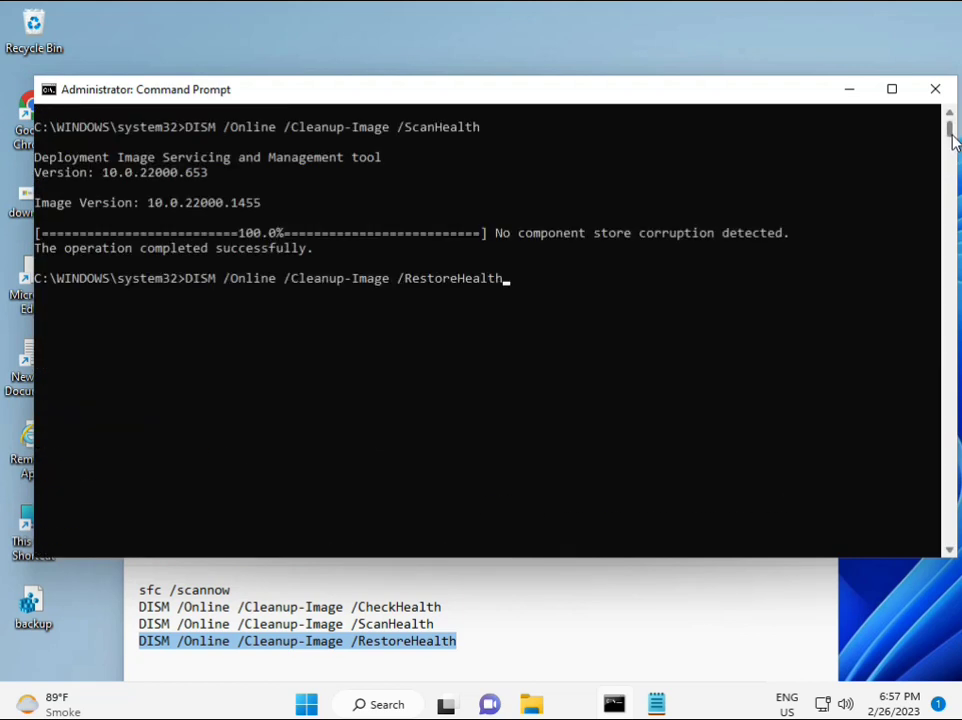
left_click(189, 279)
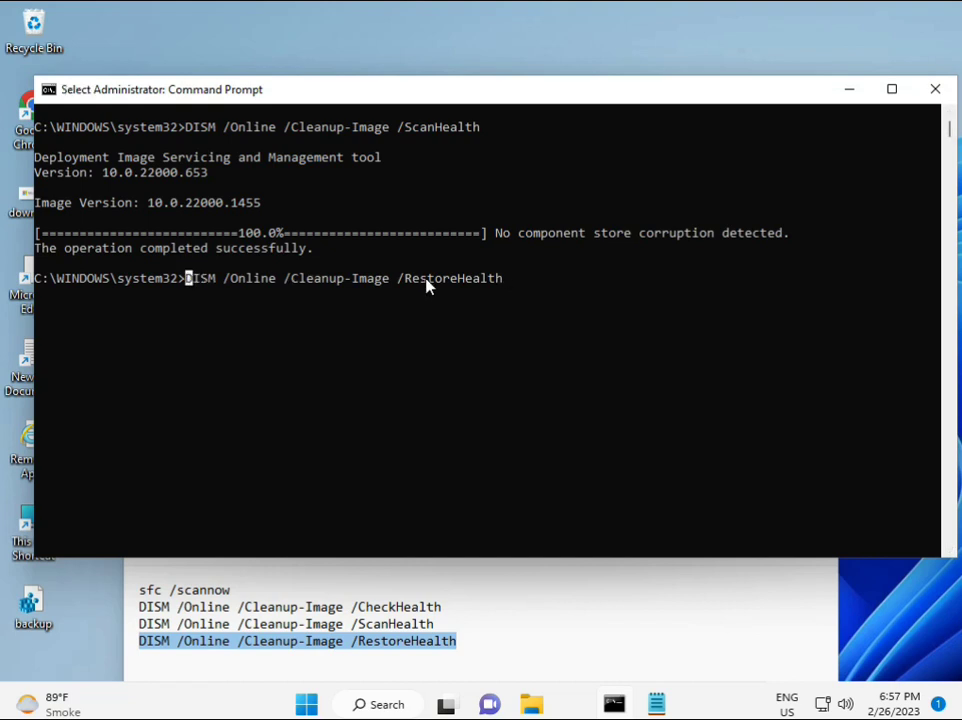
key("Escape")
key("Return")
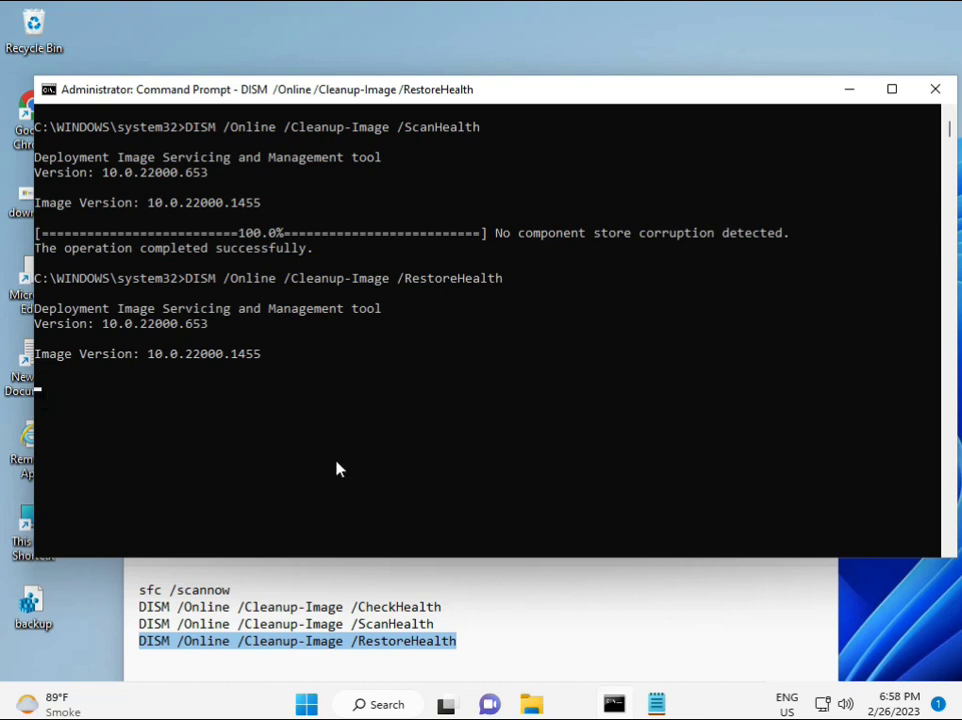
key("alt+shift")
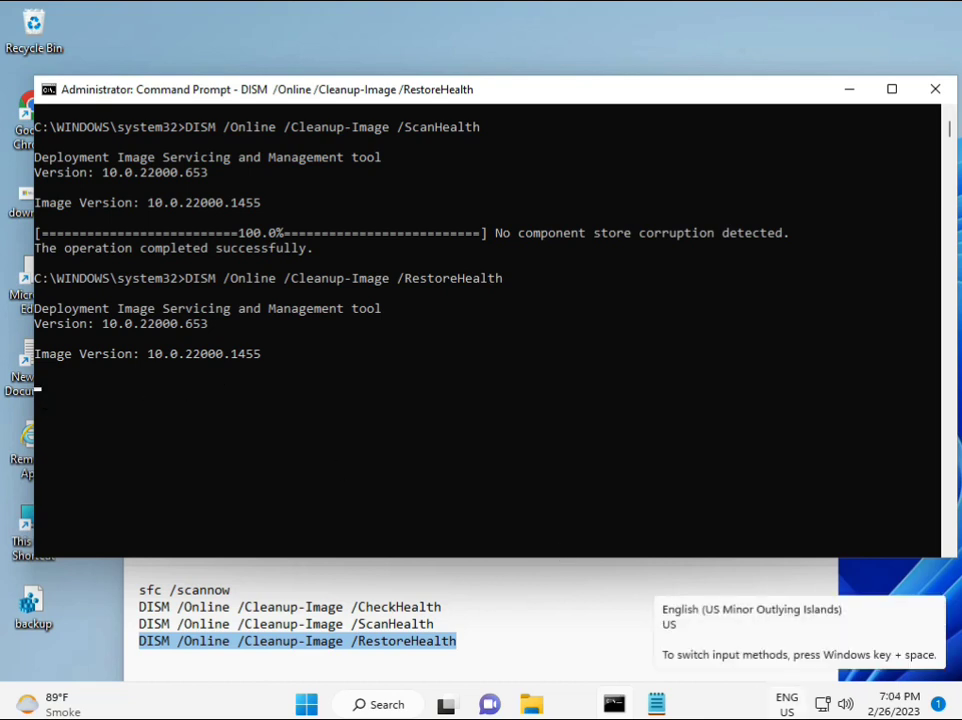